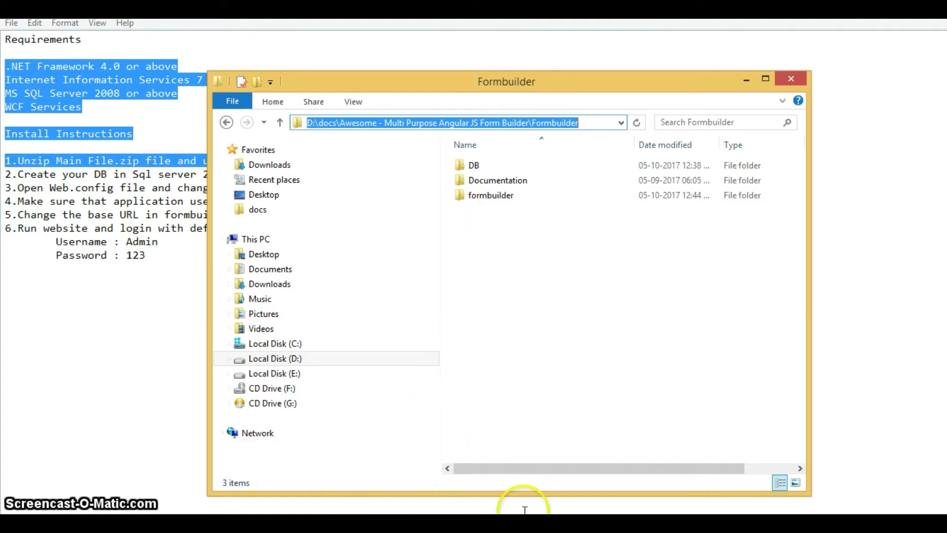
# Step: In IIS Manager, start adding a new application under Default Web Site (alias formbuilder2)
pyautogui.click(517, 524)
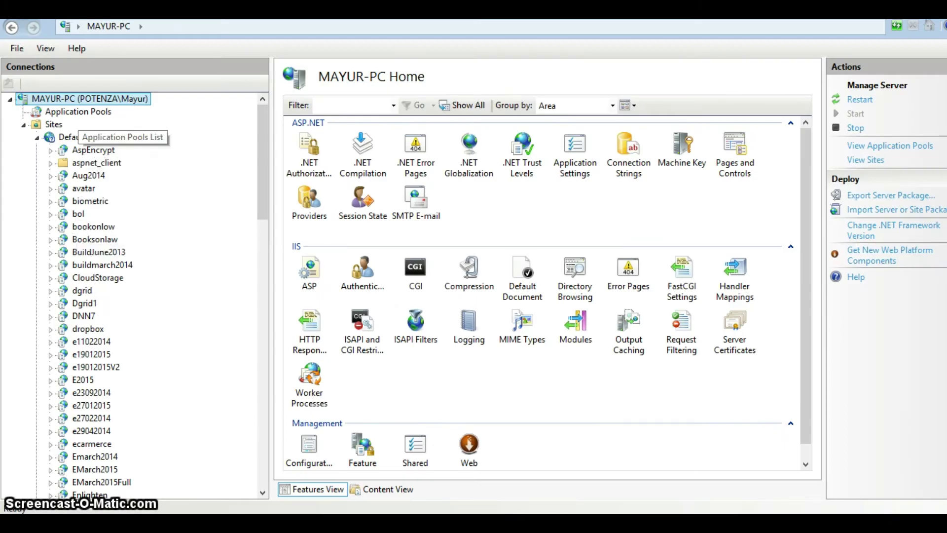
pyautogui.rightClick(54, 125)
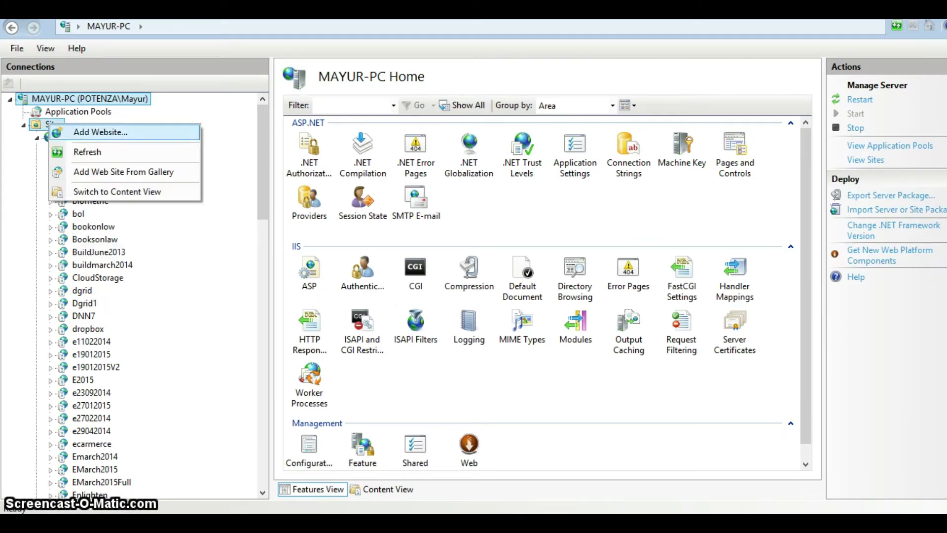
pyautogui.click(74, 130)
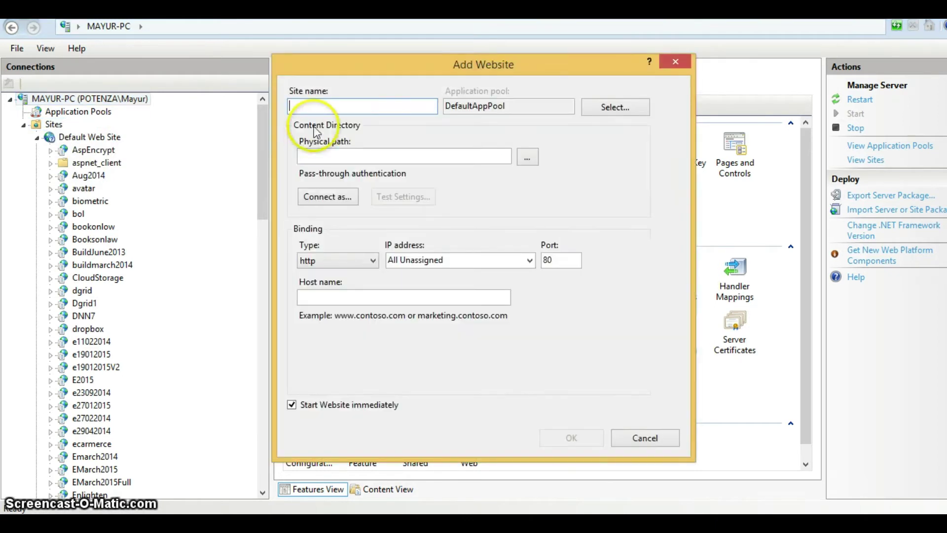
pyautogui.press('Escape')
pyautogui.rightClick(108, 139)
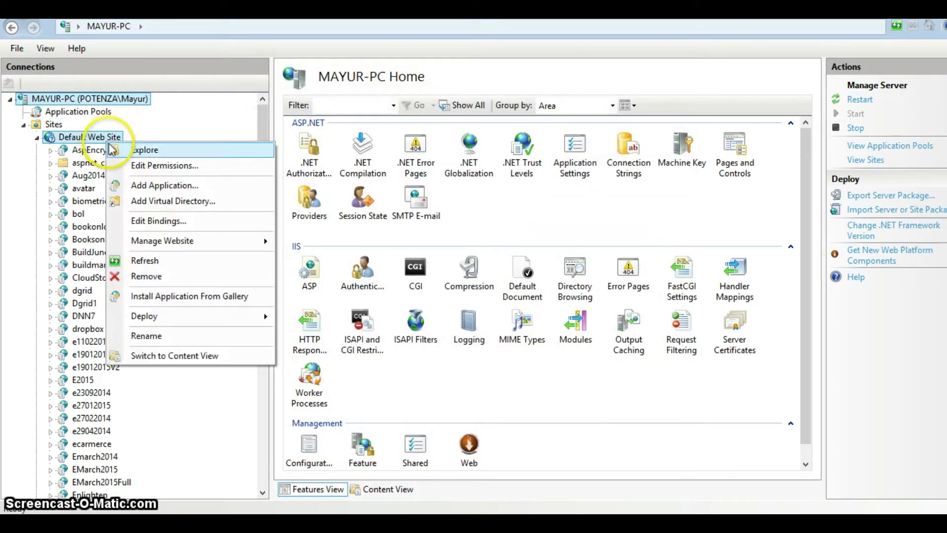
pyautogui.click(134, 186)
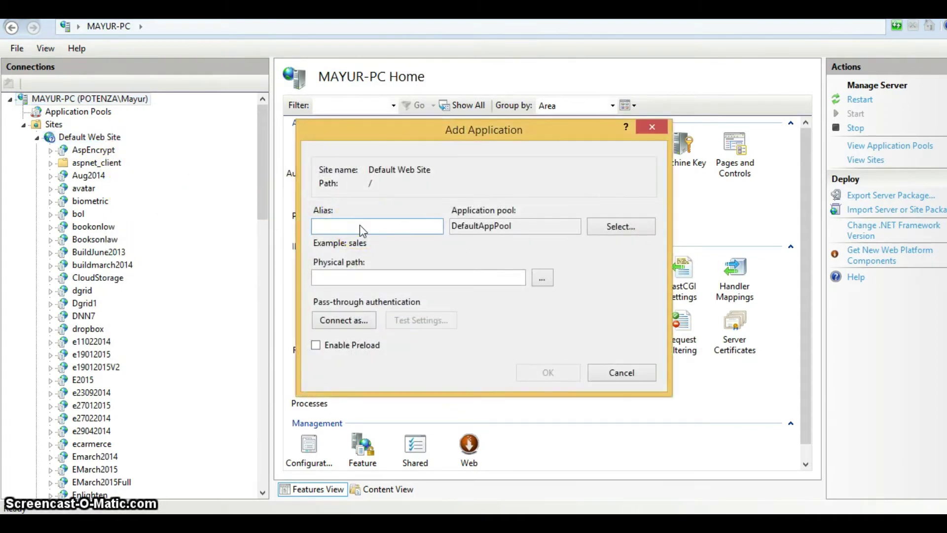
pyautogui.write('formb')
pyautogui.write('uilder2')
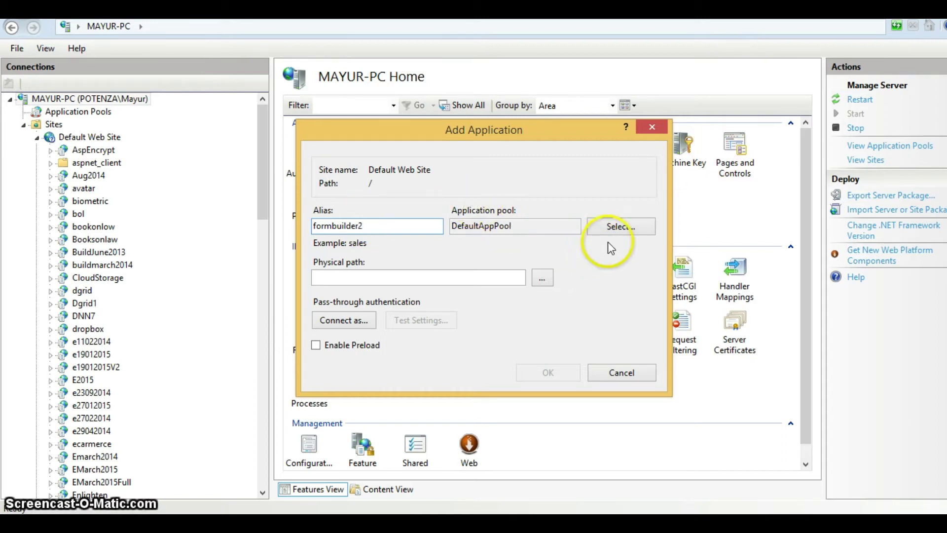
# Step: Assign the new application the .NET v4.0 Classic application pool
pyautogui.click(632, 231)
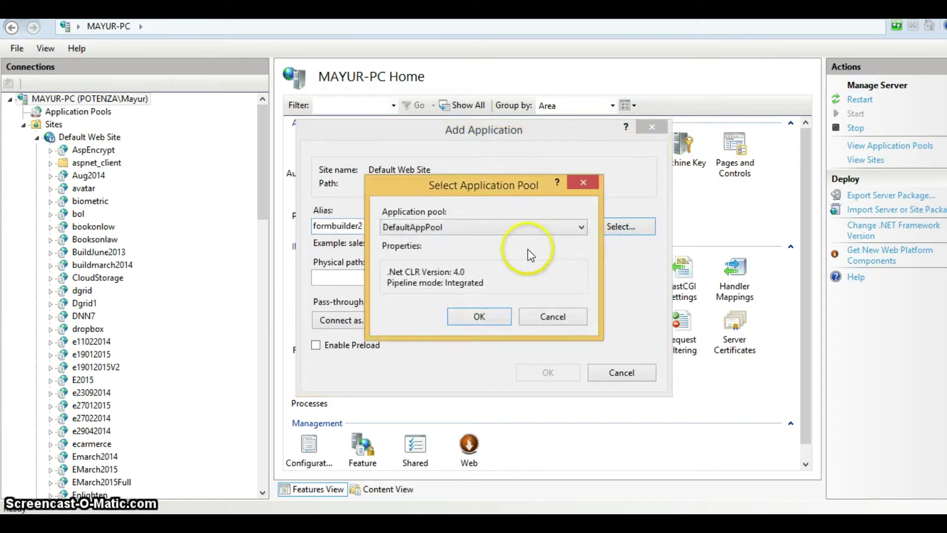
pyautogui.click(507, 229)
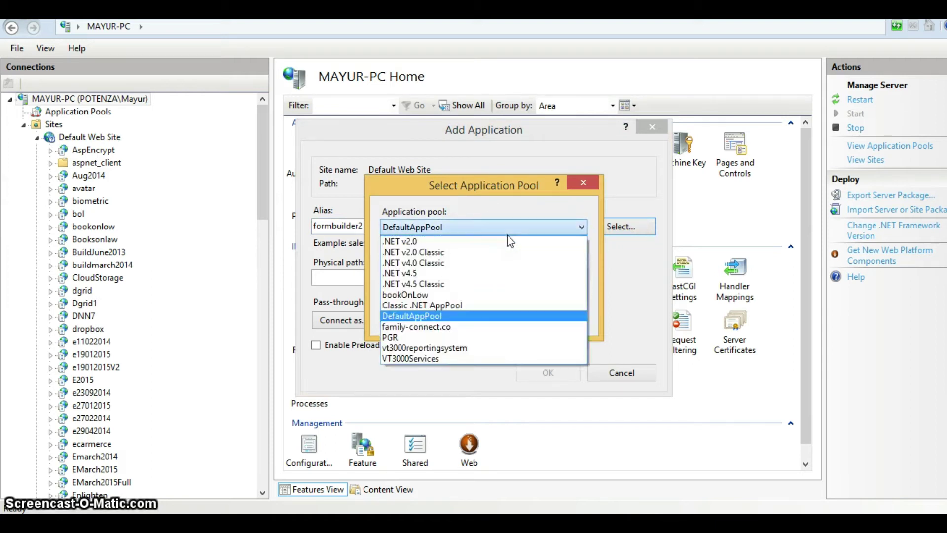
pyautogui.click(447, 264)
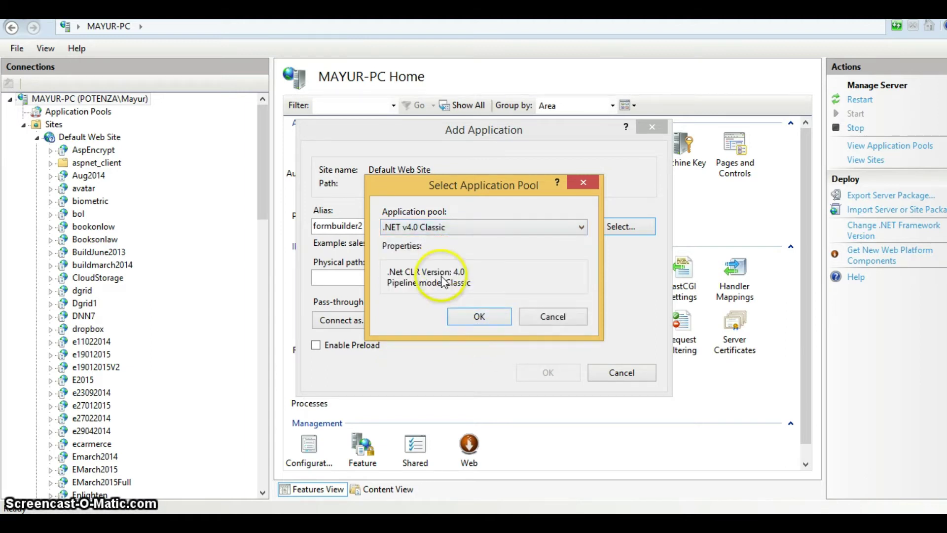
pyautogui.click(474, 318)
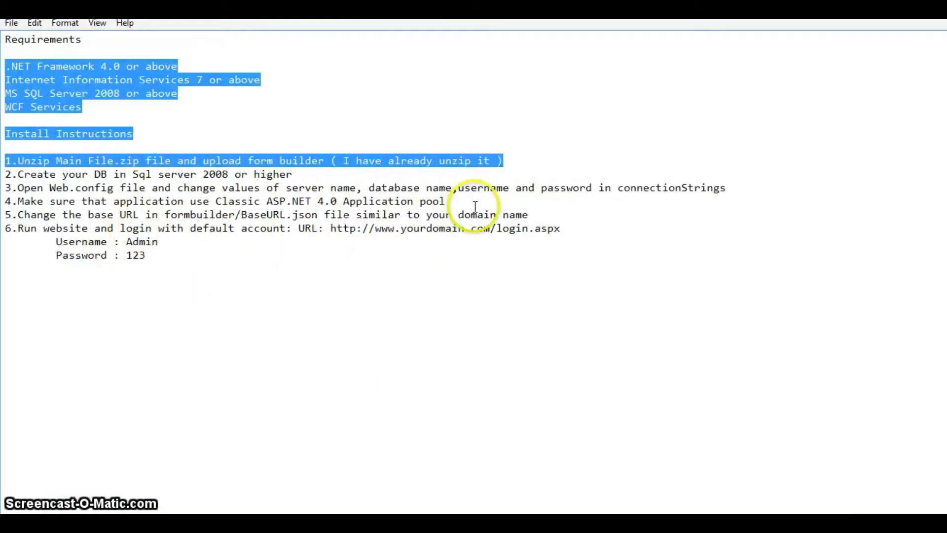
# Step: Check step 4 in the instructions, then start browsing for the application's physical path
pyautogui.click(474, 203)
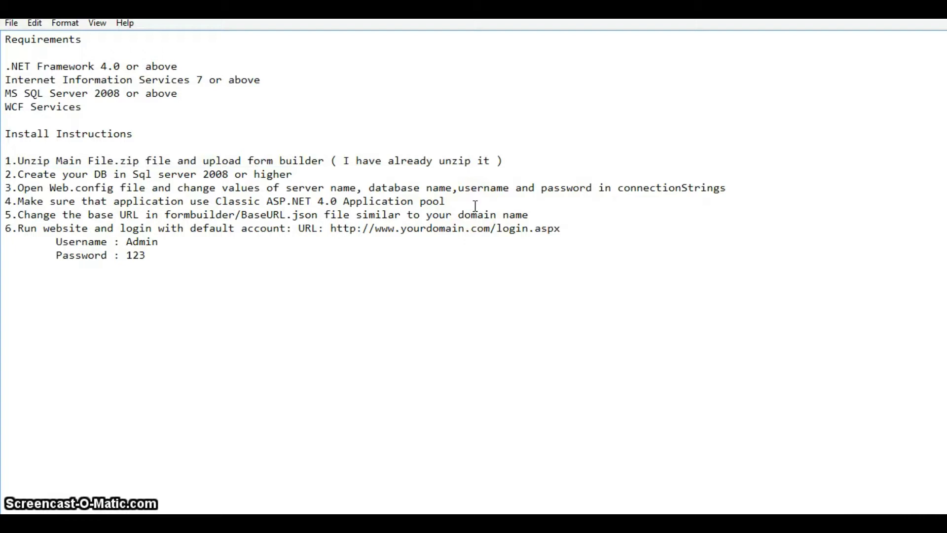
pyautogui.hotkey('shift', 'Home')
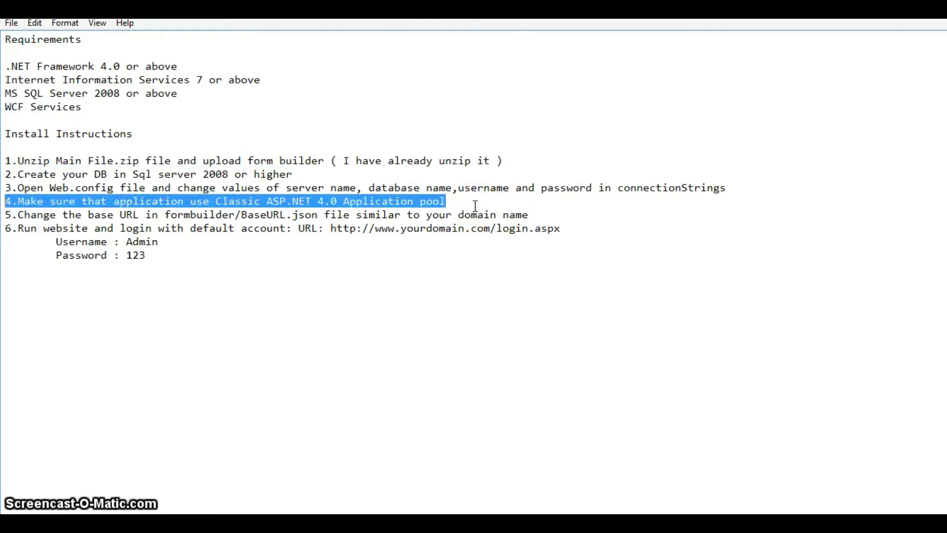
pyautogui.hotkey('alt', 'Tab')
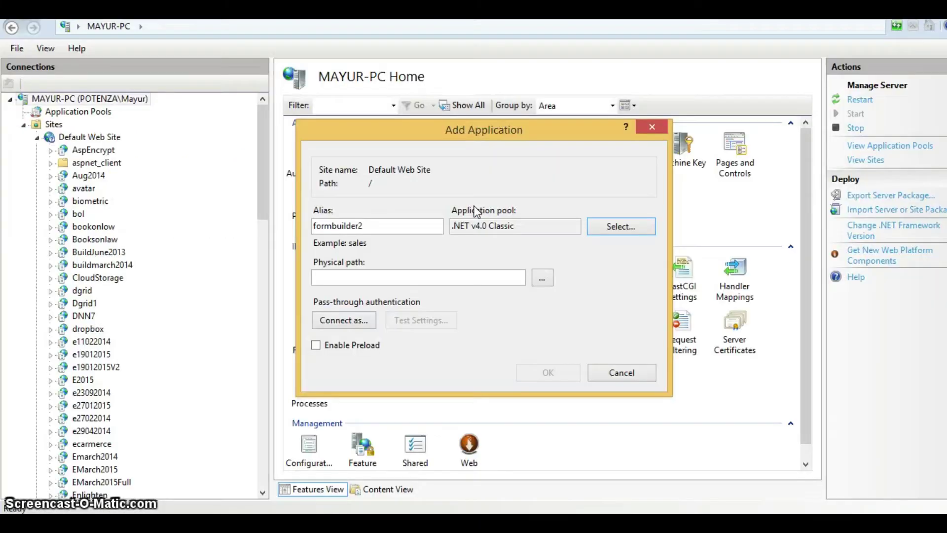
pyautogui.click(415, 279)
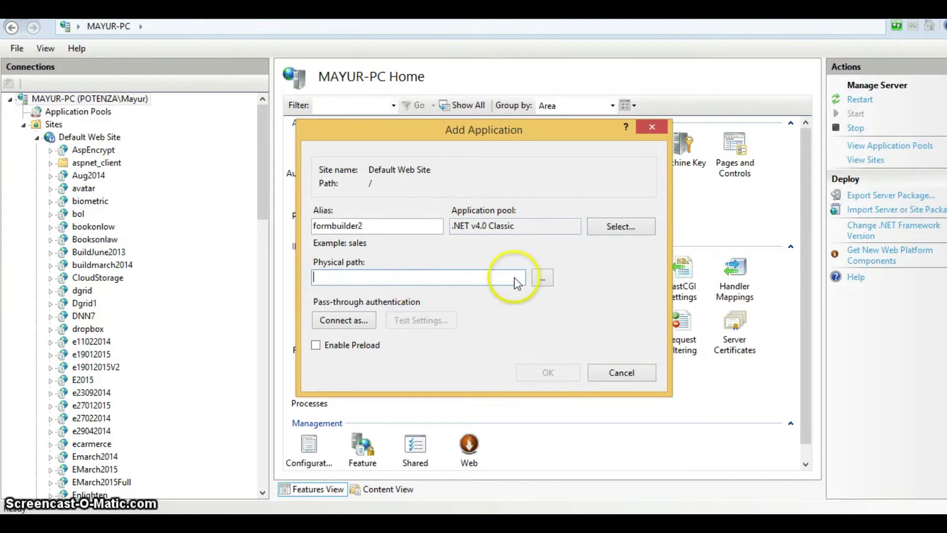
pyautogui.click(539, 278)
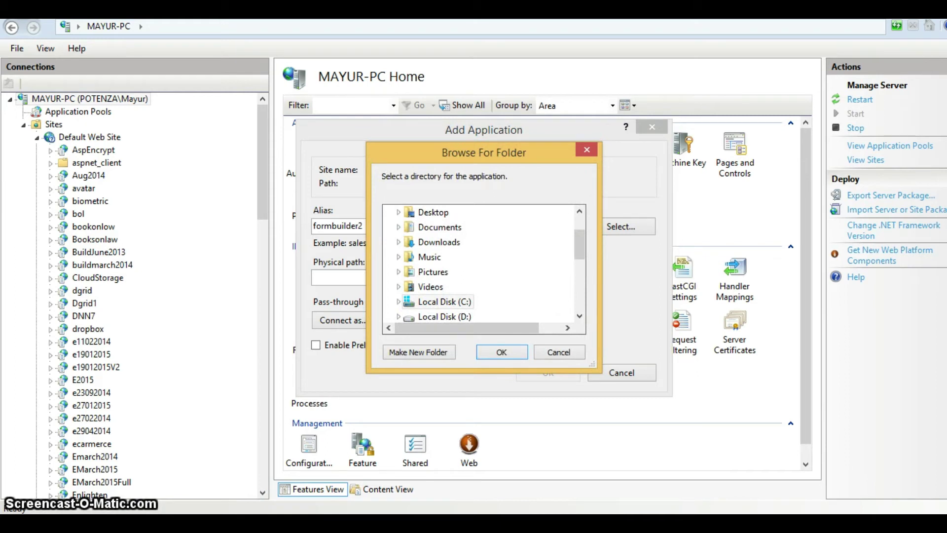
# Step: Copy the extracted formbuilder project folder path from Explorer's address bar
pyautogui.click(255, 512)
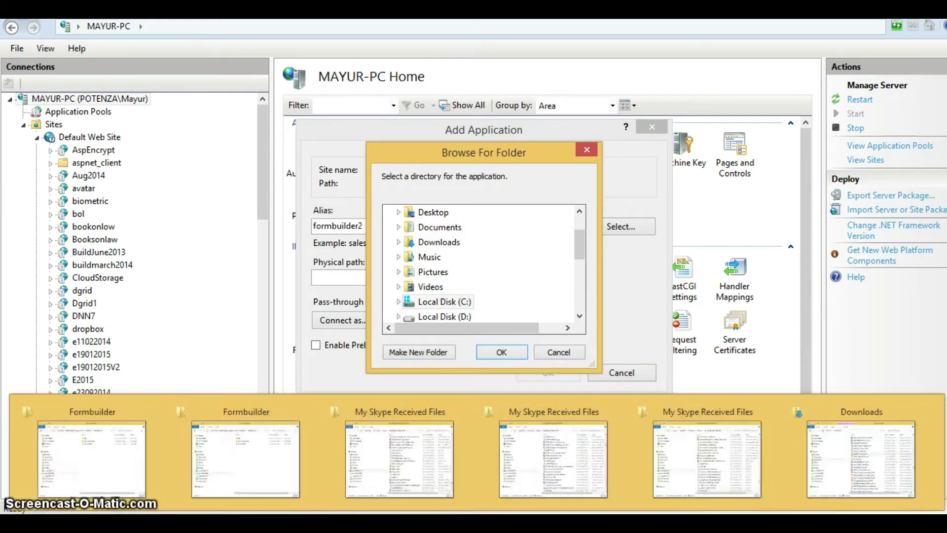
pyautogui.click(272, 478)
pyautogui.click(501, 186)
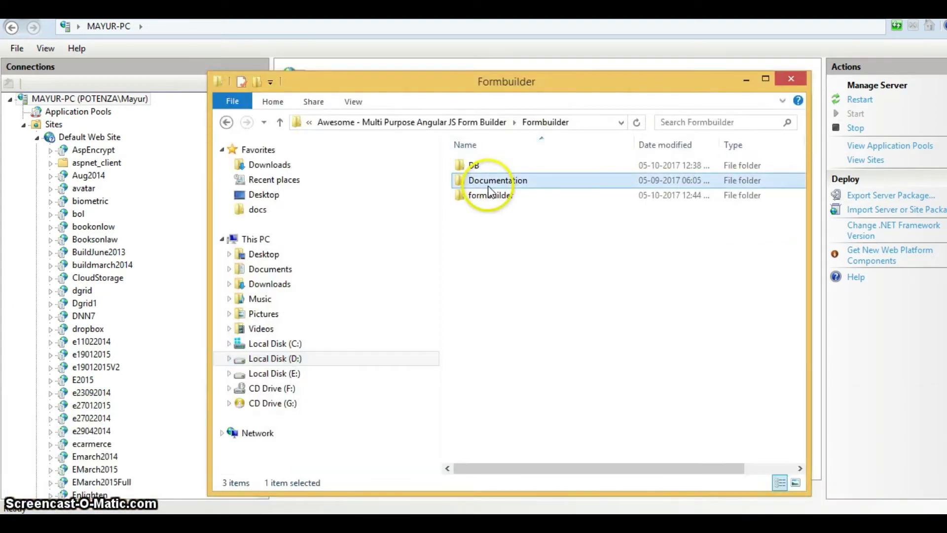
pyautogui.doubleClick(499, 184)
pyautogui.press('BackSpace')
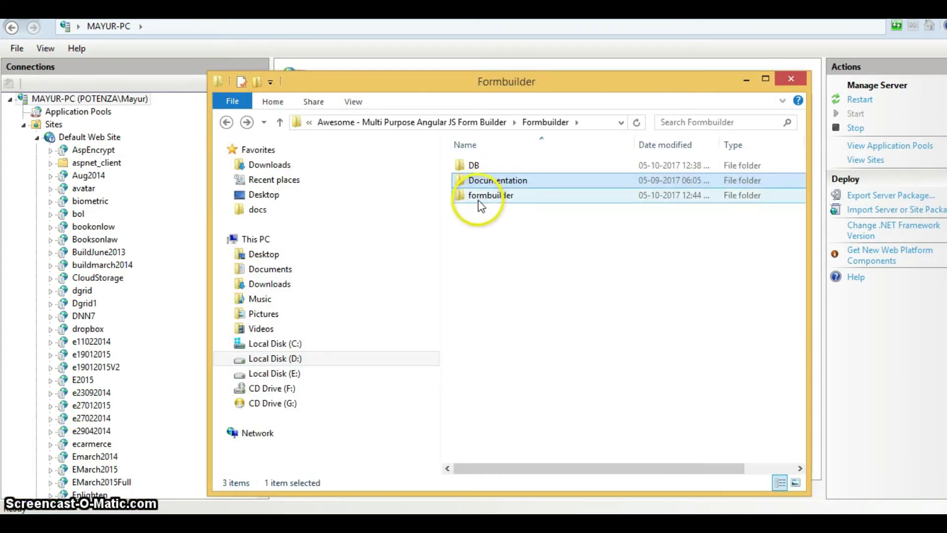
pyautogui.doubleClick(478, 199)
pyautogui.click(504, 120)
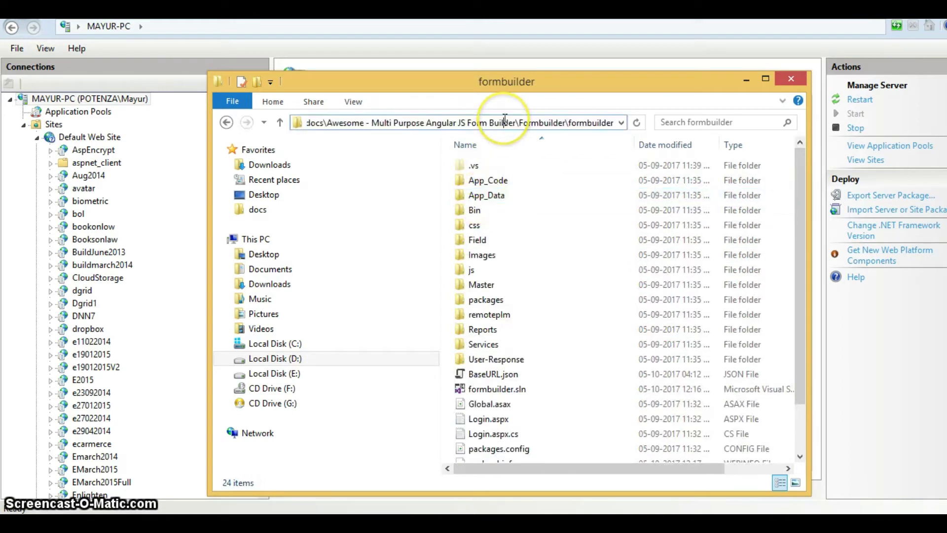
pyautogui.hotkey('ctrl', 'a')
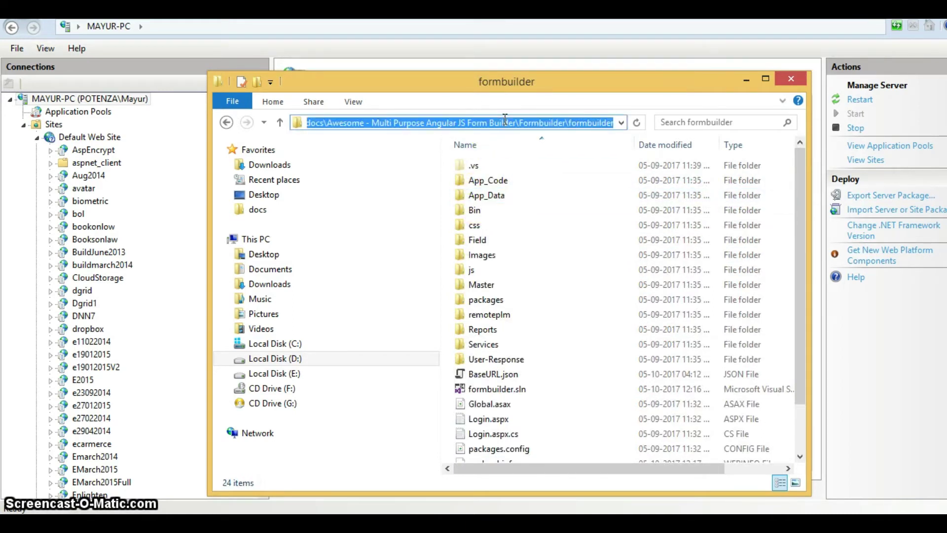
# Step: Paste the folder path as Physical path and create the formbuilder2 application
pyautogui.hotkey('alt', 'Tab')
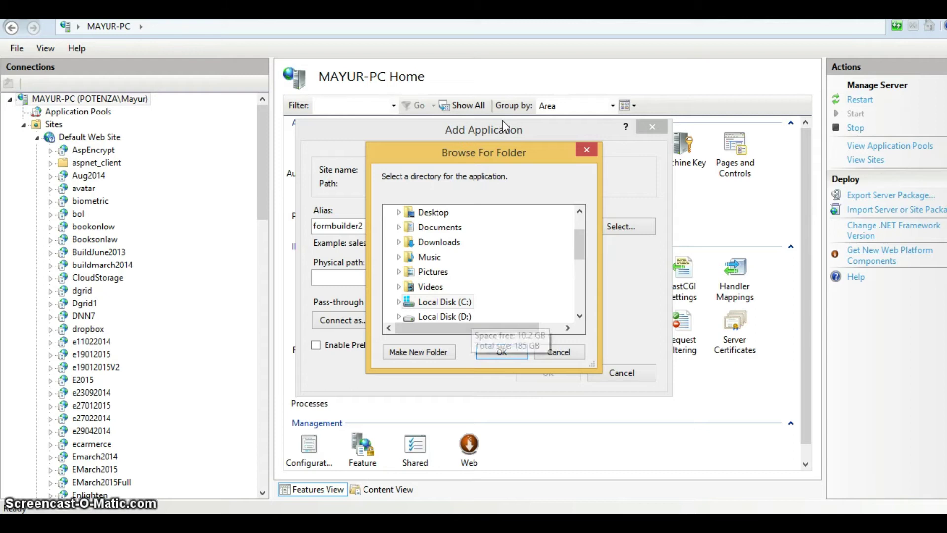
pyautogui.press('Escape')
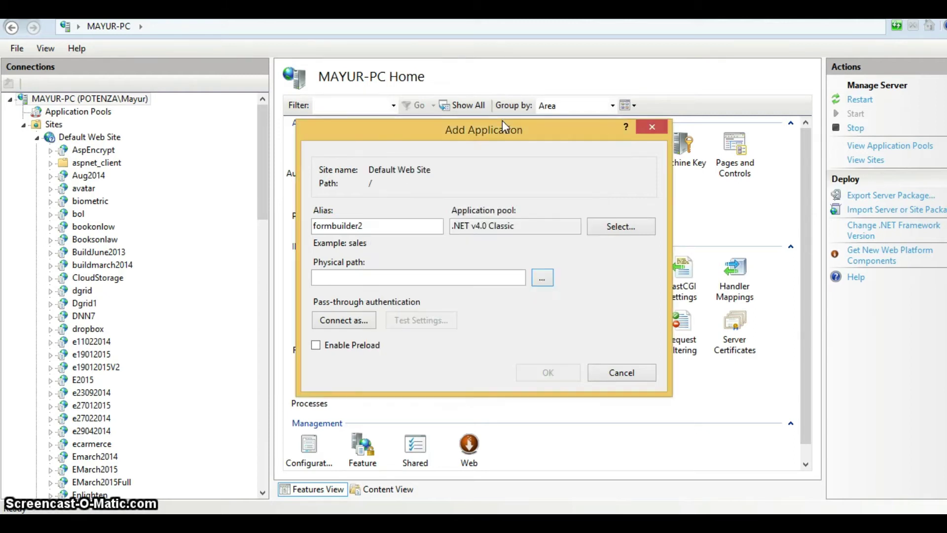
pyautogui.hotkey('shift', 'Tab')
pyautogui.hotkey('ctrl', 'v')
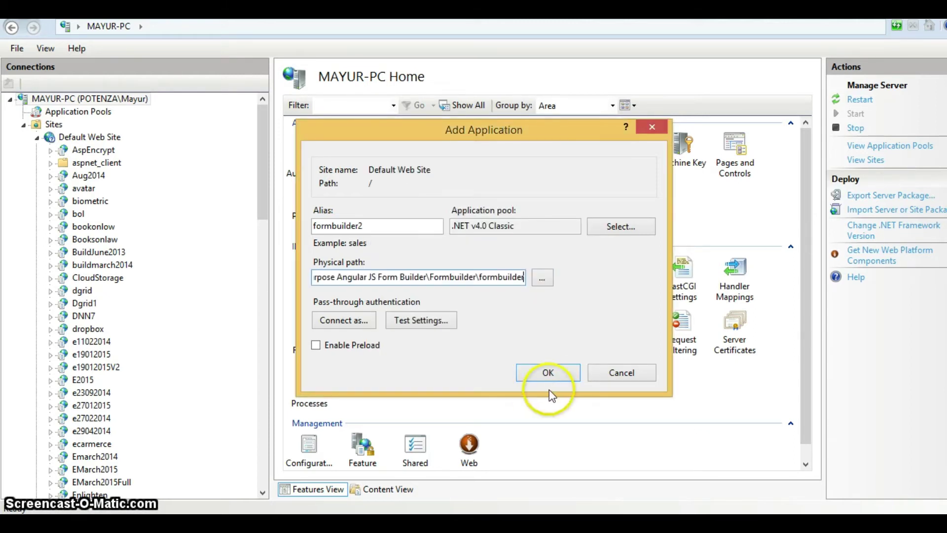
pyautogui.click(548, 374)
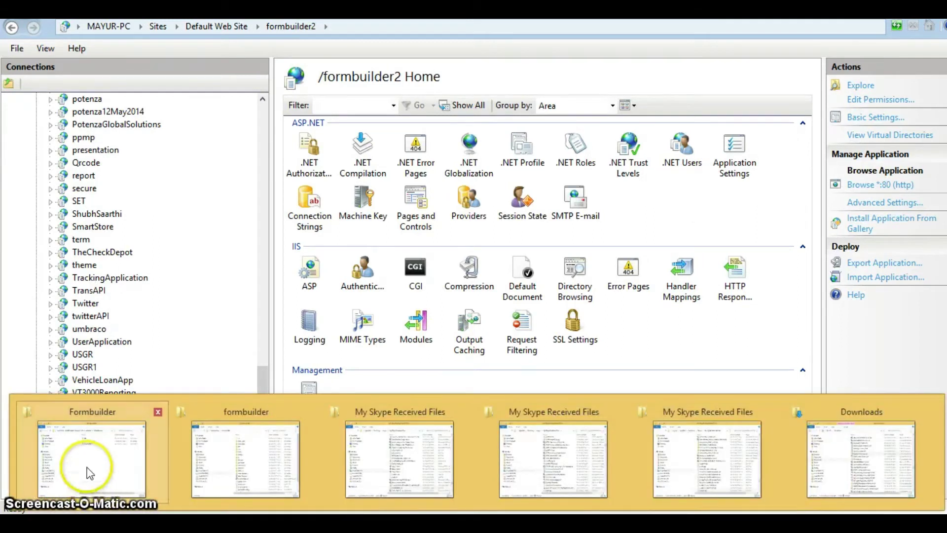
# Step: Open the inner formbuilder project folder in Explorer and scroll to the Web.config area
pyautogui.click(88, 472)
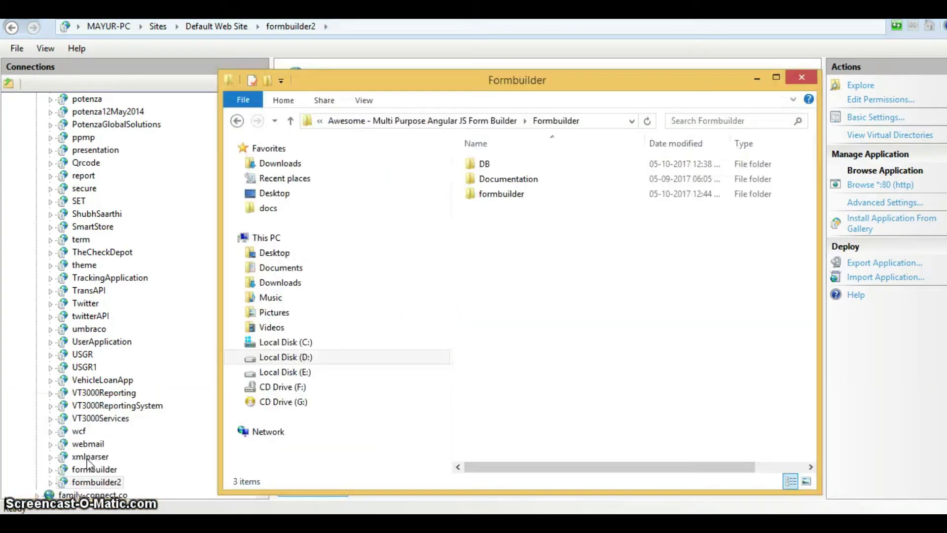
pyautogui.click(482, 171)
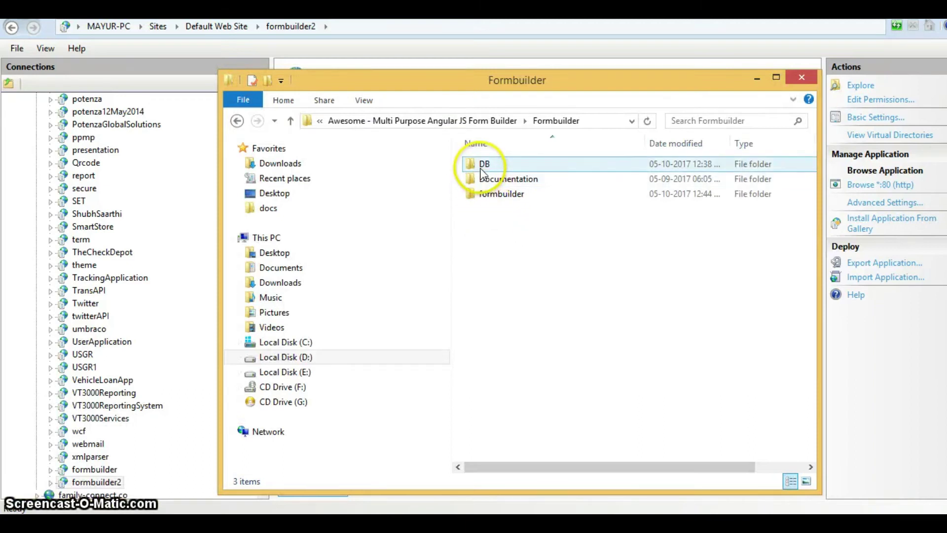
pyautogui.click(482, 198)
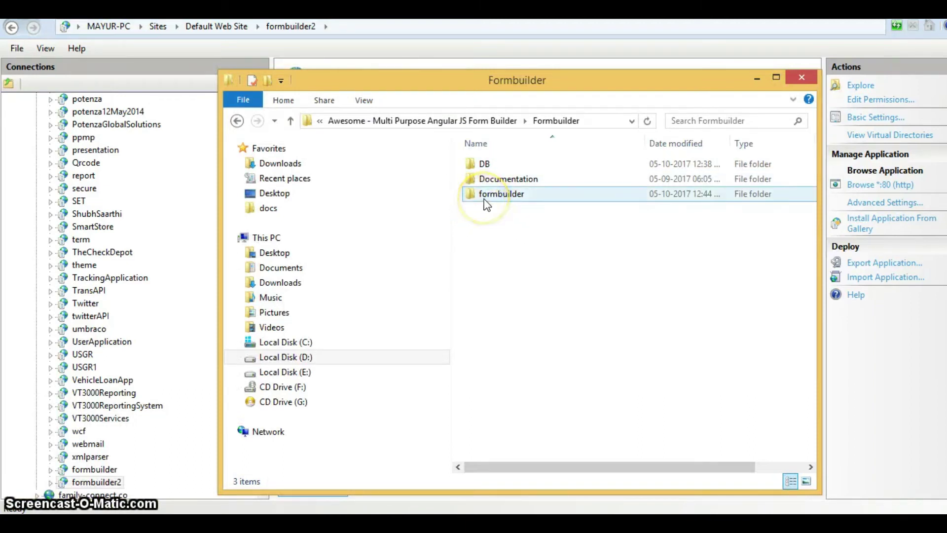
pyautogui.doubleClick(485, 195)
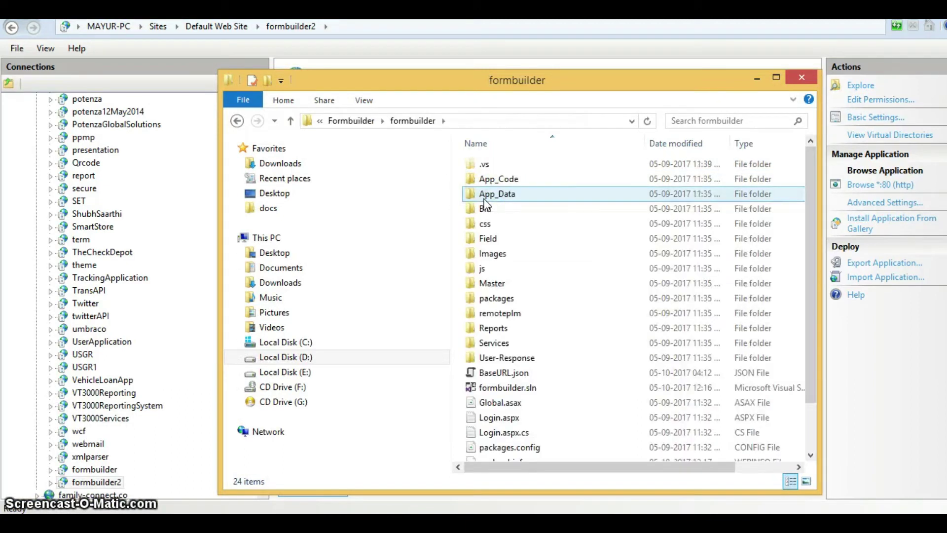
pyautogui.scroll(-1, 486, 203)
pyautogui.click(501, 409)
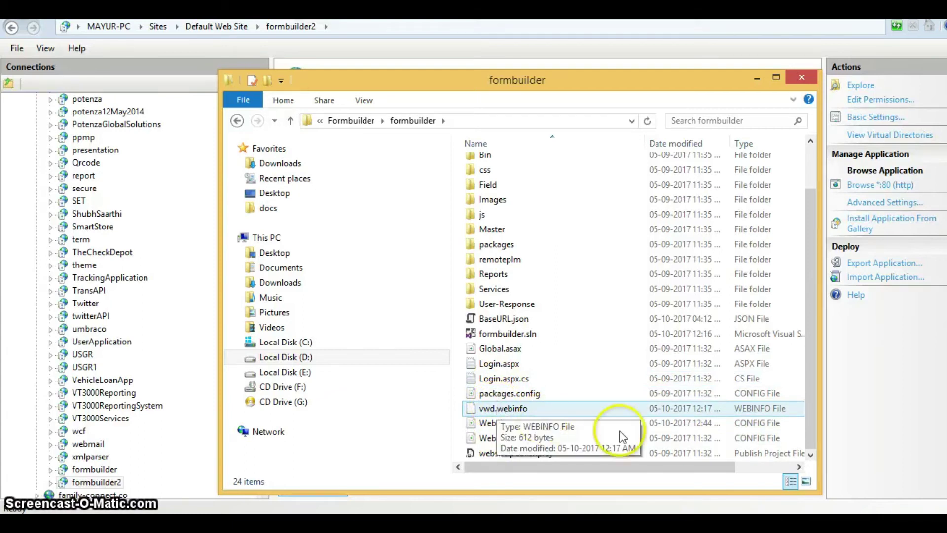
# Step: Open Web.config with Microsoft Visual Studio 2015, then return to the Notepad install instructions
pyautogui.click(495, 426)
pyautogui.rightClick(495, 428)
pyautogui.moveTo(578, 166)
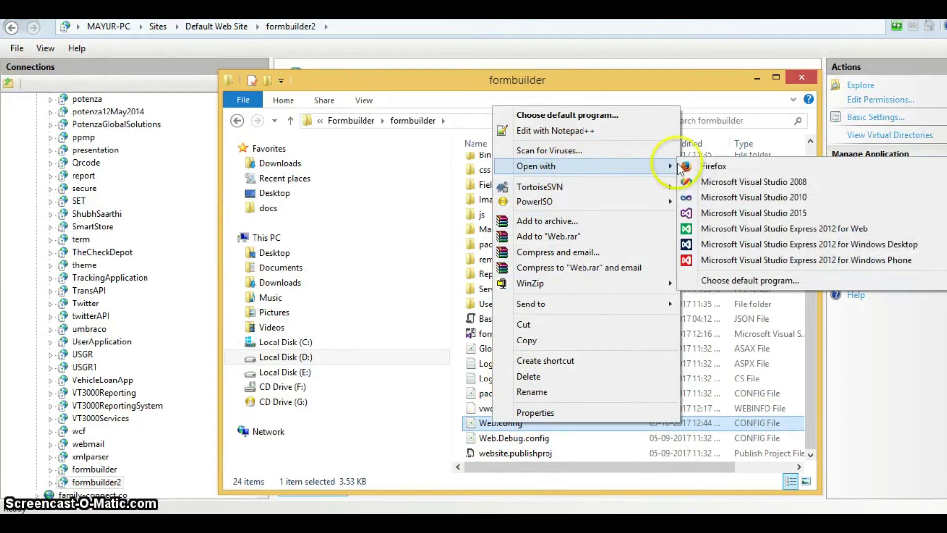
pyautogui.click(736, 214)
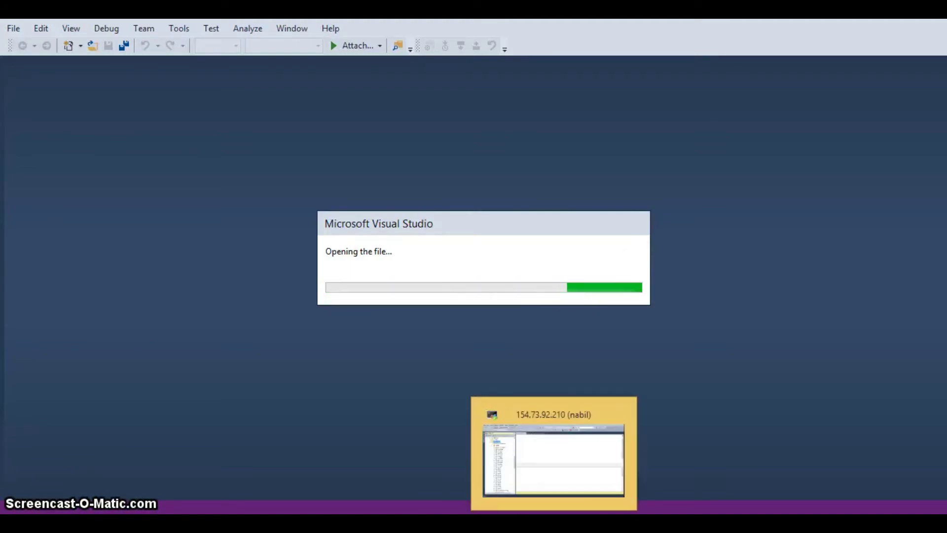
pyautogui.click(628, 459)
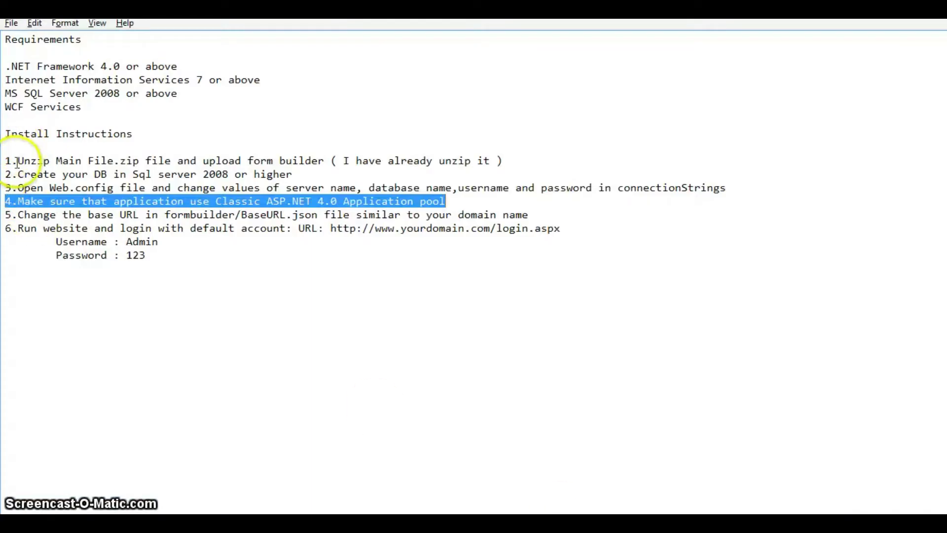
pyautogui.click(6, 187)
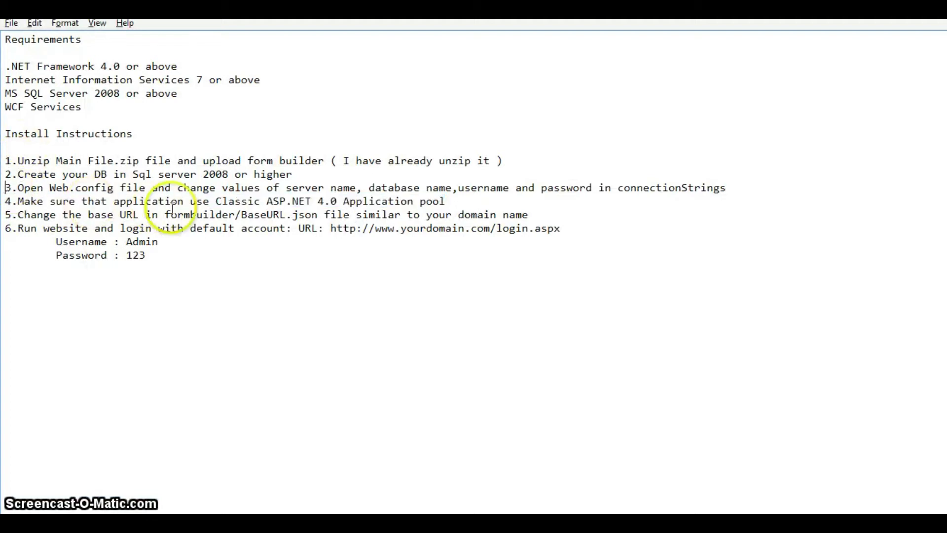
pyautogui.hotkey('shift', 'Down')
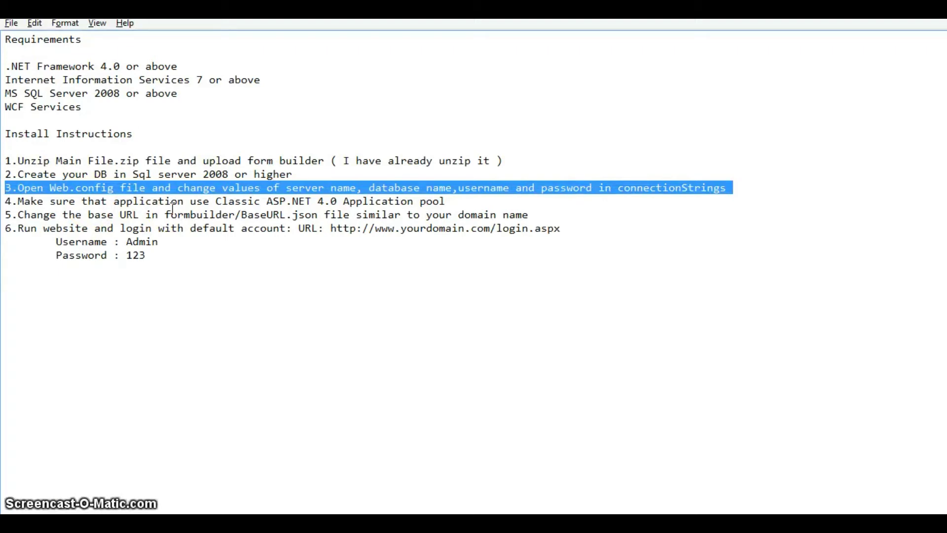
pyautogui.press('Left')
pyautogui.press('Left')
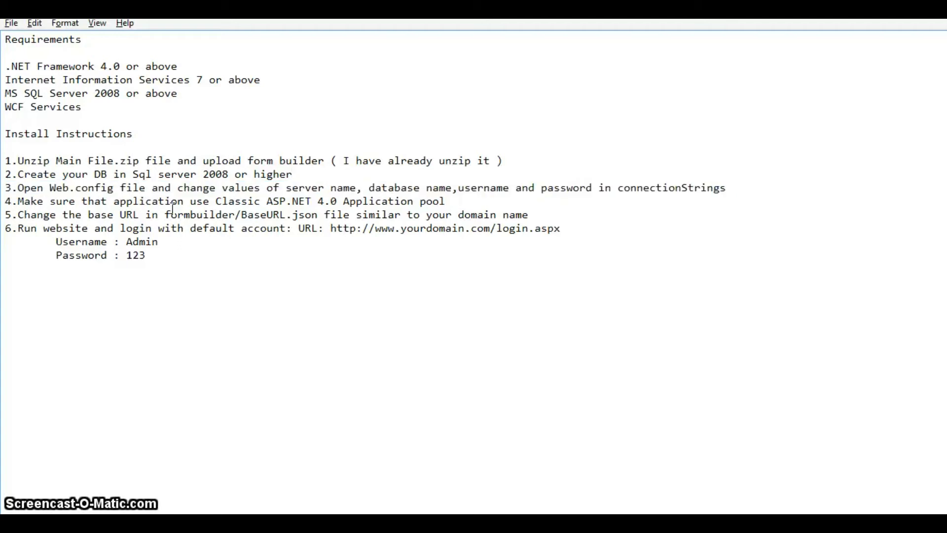
pyautogui.hotkey('shift', 'Home')
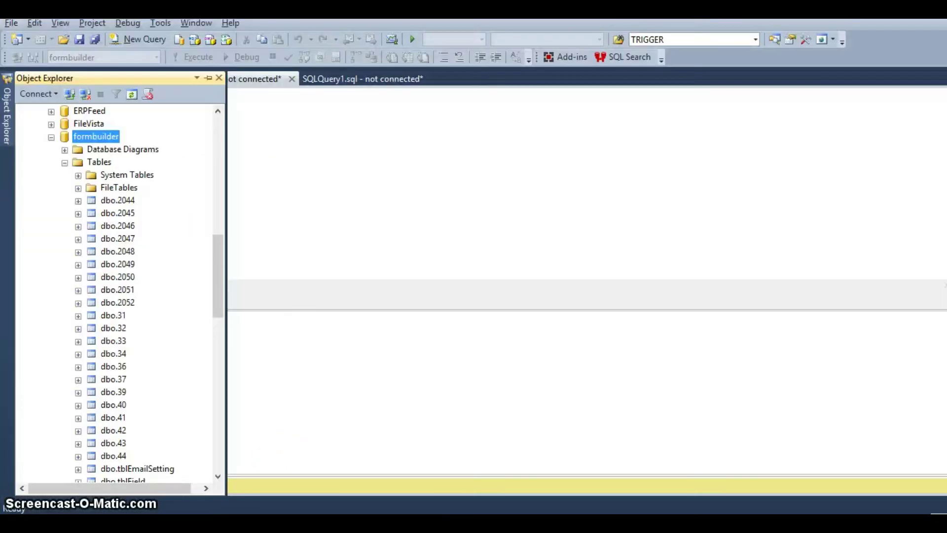
pyautogui.scroll(-1, 118, 296)
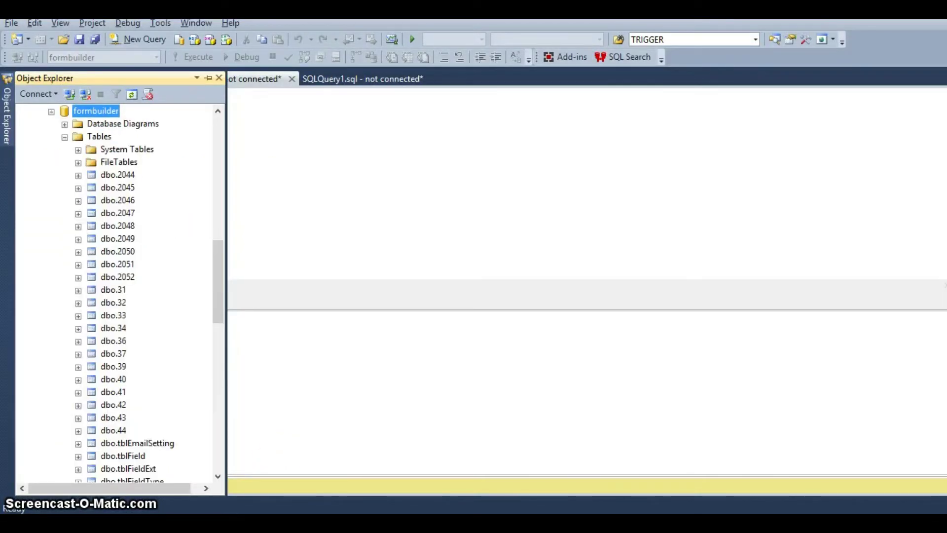
# Step: Create a new empty database named formbuilder2 from the Databases node on localhost
pyautogui.press('Left')
pyautogui.scroll(2, 119, 296)
pyautogui.scroll(6, 118, 296)
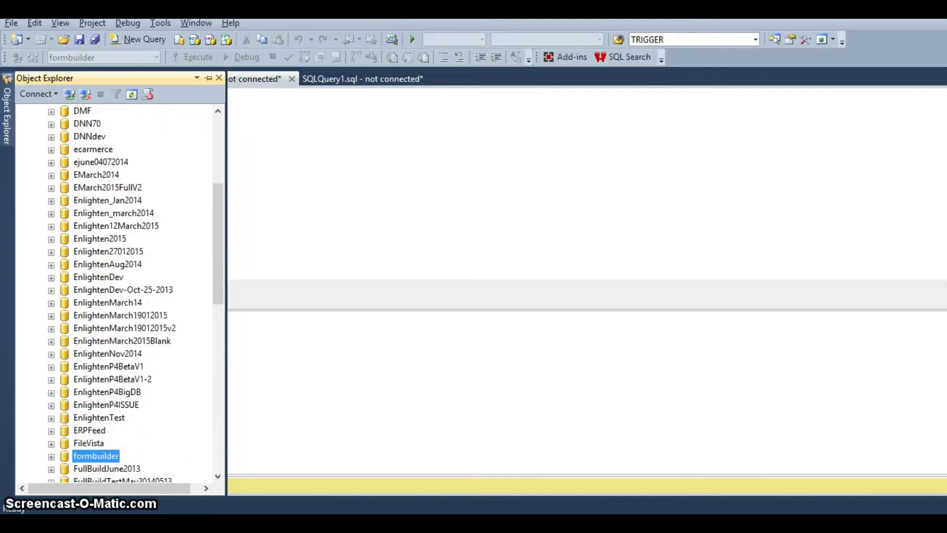
pyautogui.scroll(5, 118, 296)
pyautogui.click(79, 124)
pyautogui.rightClick(81, 124)
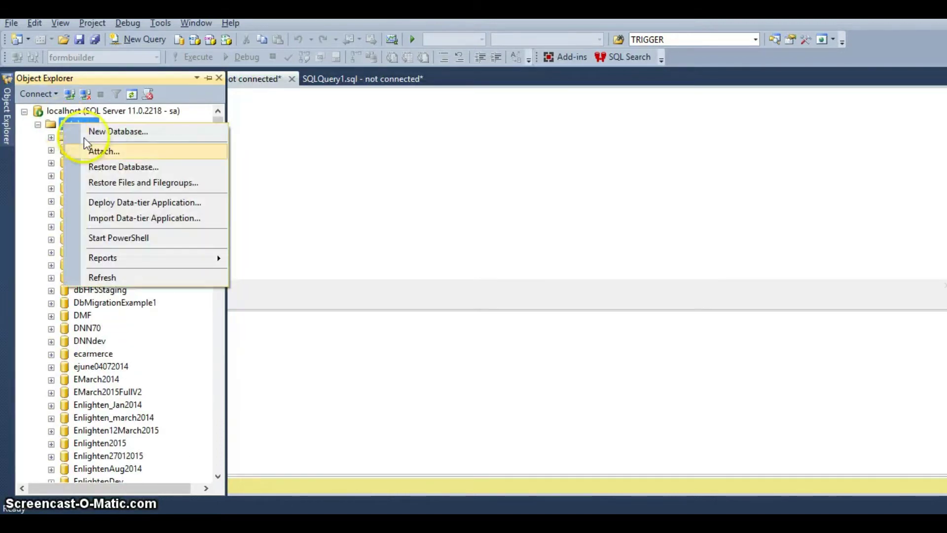
pyautogui.press('Escape')
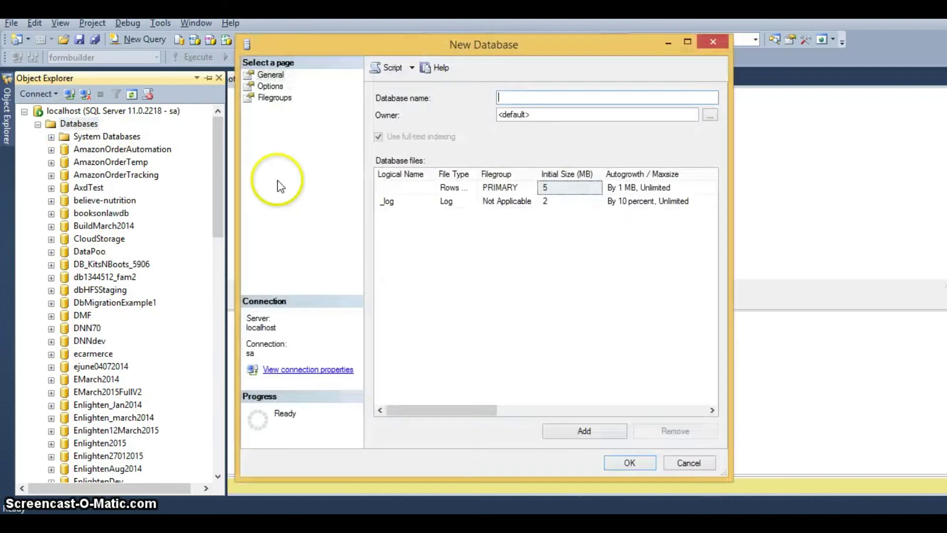
pyautogui.write('for')
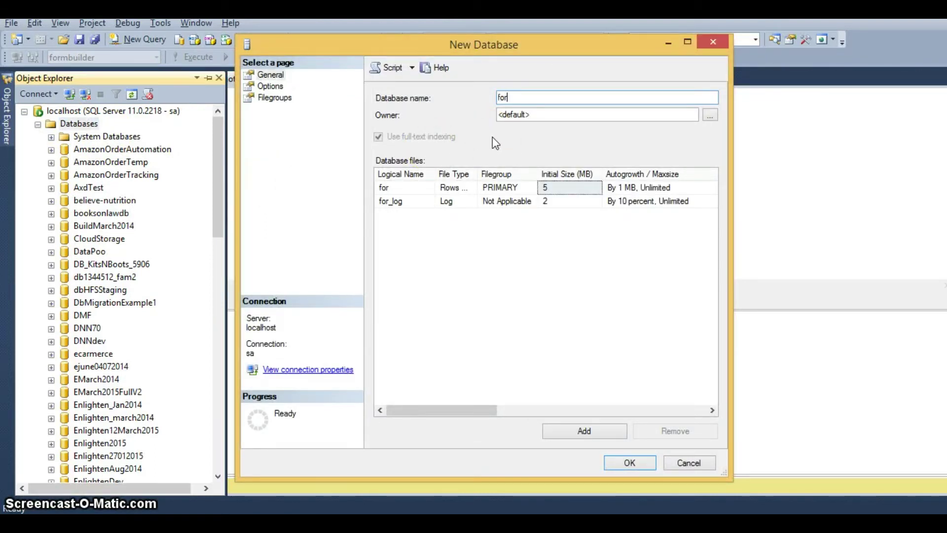
pyautogui.write('mbuilder')
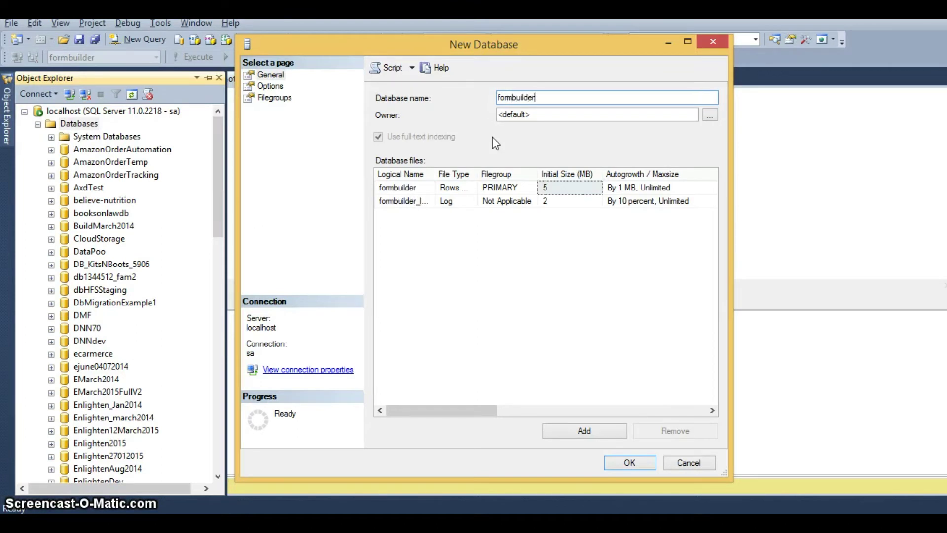
pyautogui.write('2')
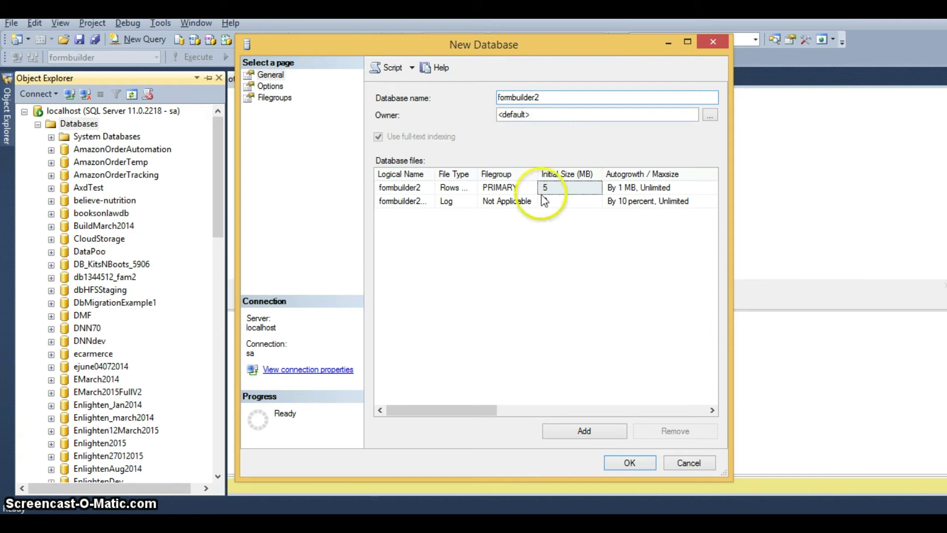
pyautogui.click(629, 463)
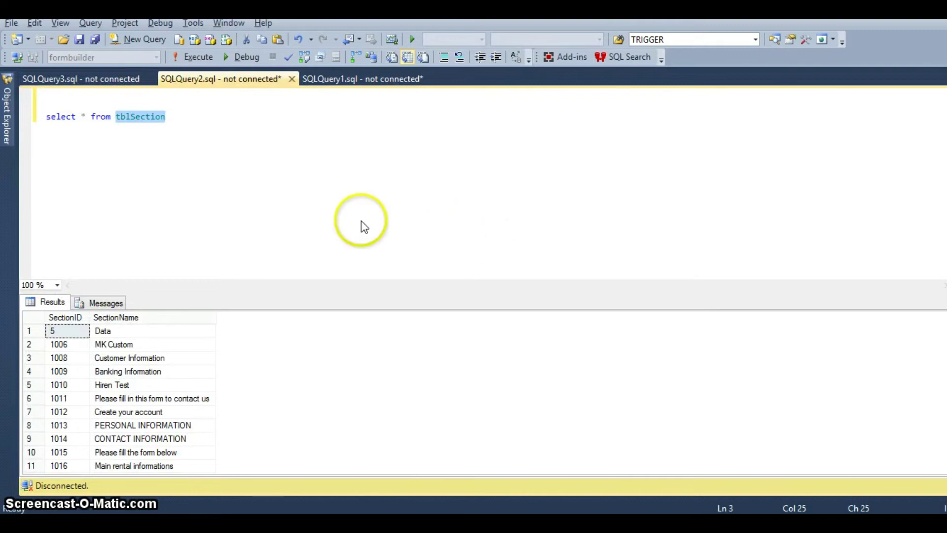
# Step: Run 'use [formbuilder2]' in a new query to switch to the formbuilder2 database
pyautogui.click(120, 43)
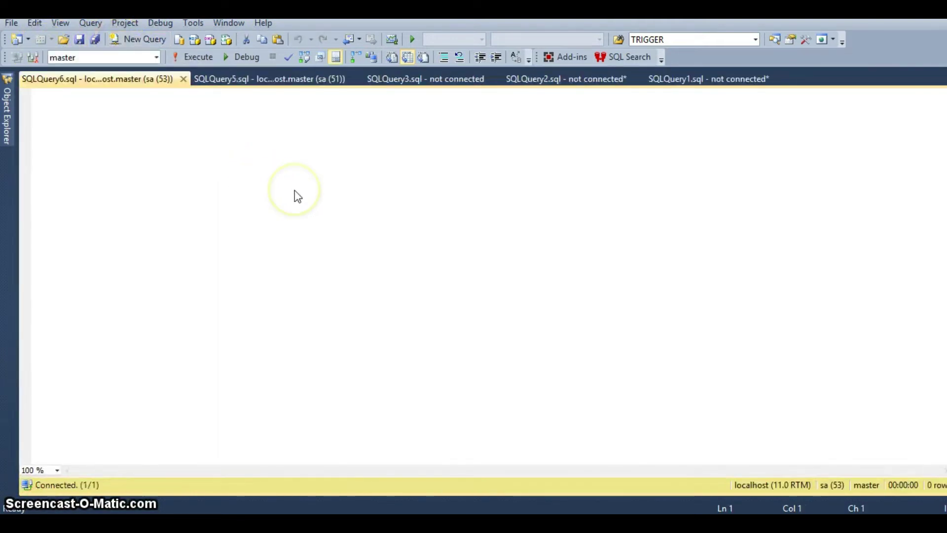
pyautogui.click(294, 195)
pyautogui.write('us')
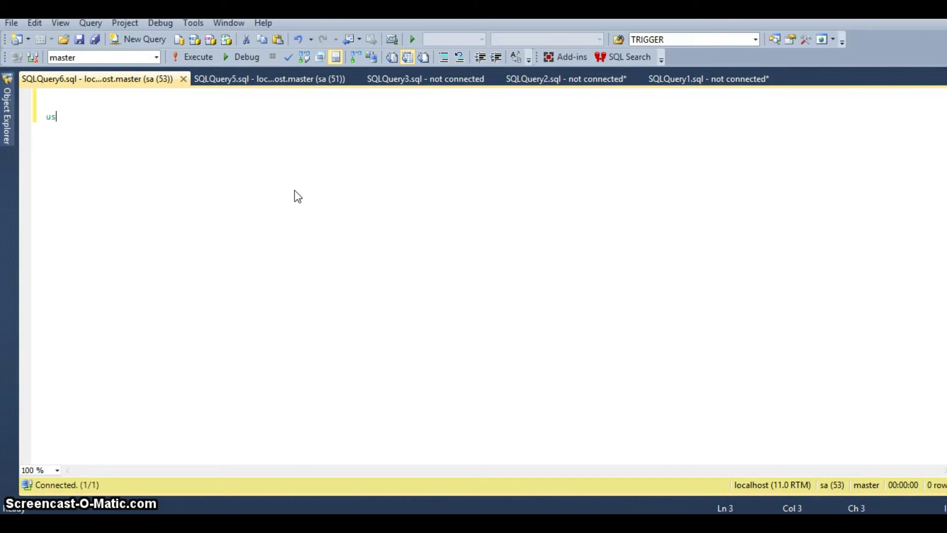
pyautogui.write('e [')
pyautogui.write('formbuilder2]')
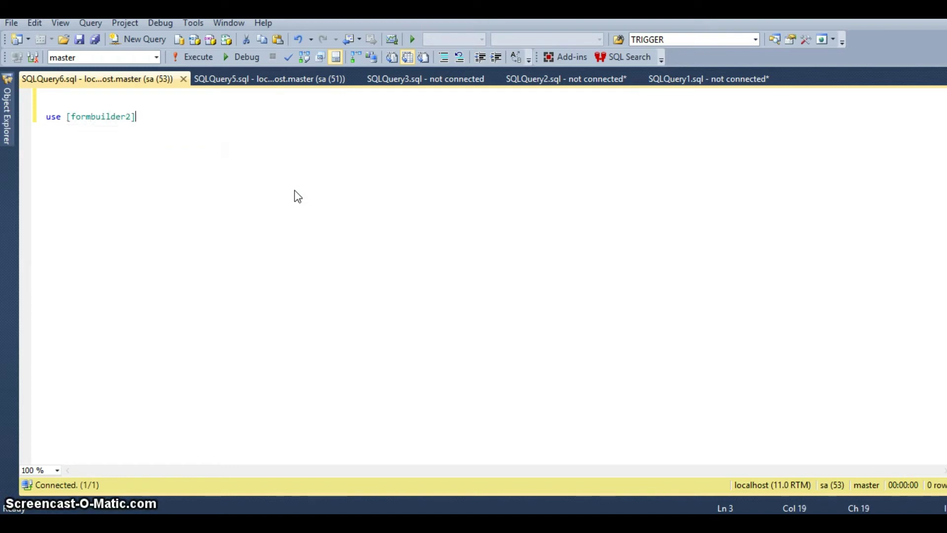
pyautogui.hotkey('shift', 'Home')
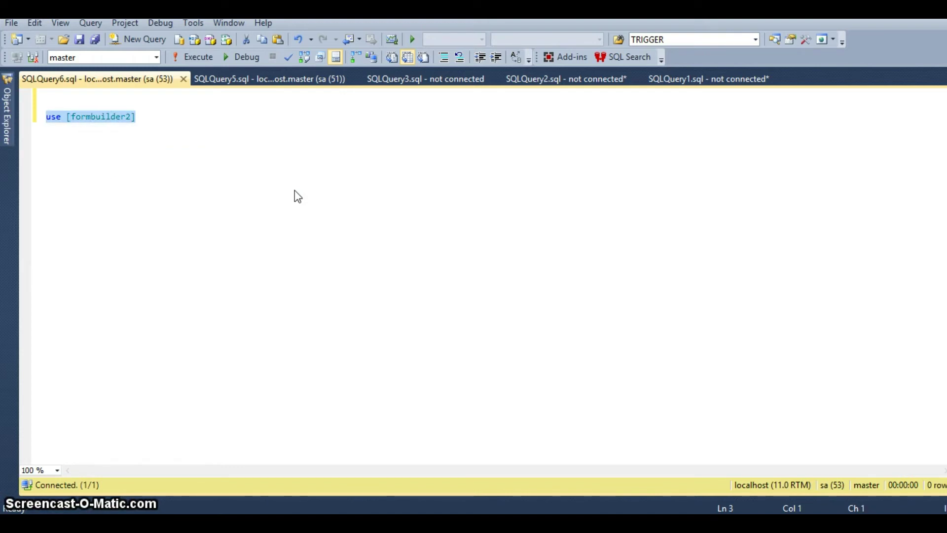
pyautogui.press('F5')
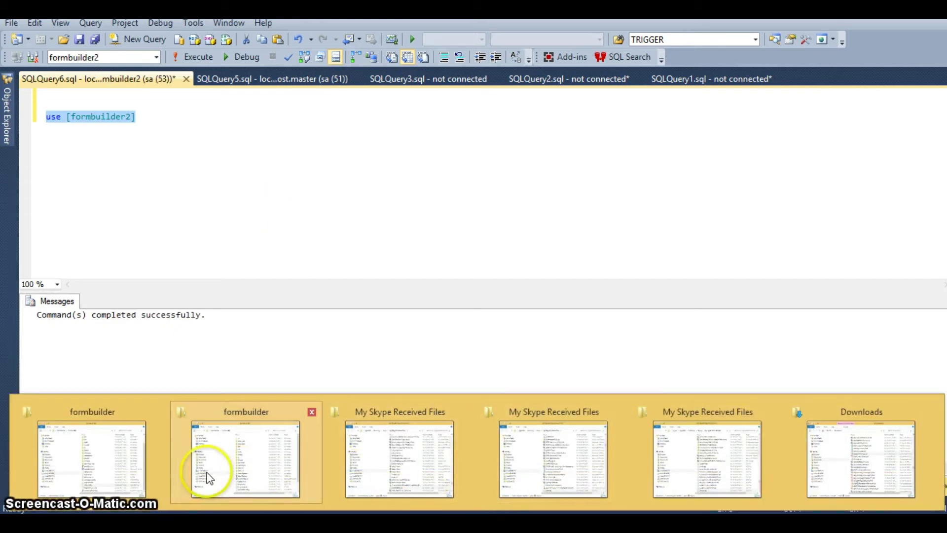
# Step: Open Formbuilder\DB\Scripts.sql in Notepad++, select its whole contents and minimize the editor
pyautogui.click(240, 467)
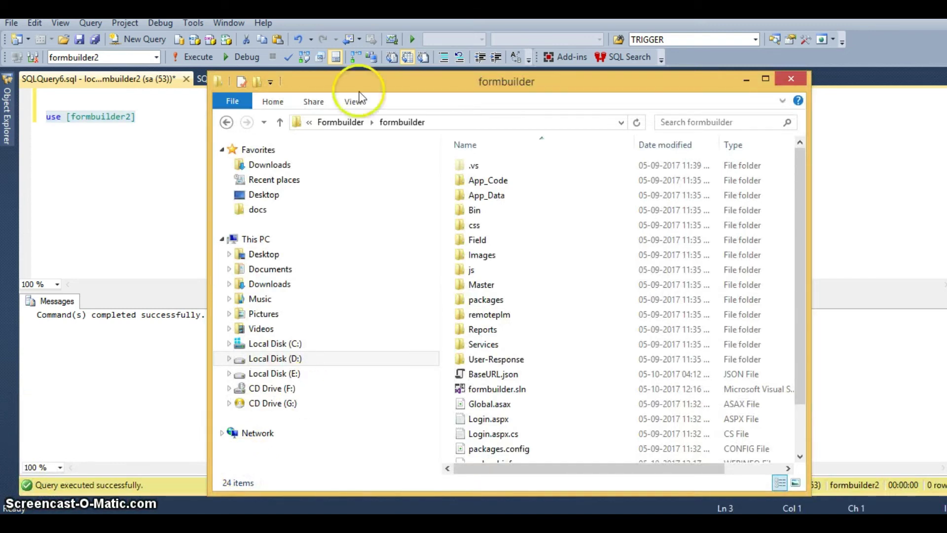
pyautogui.click(339, 125)
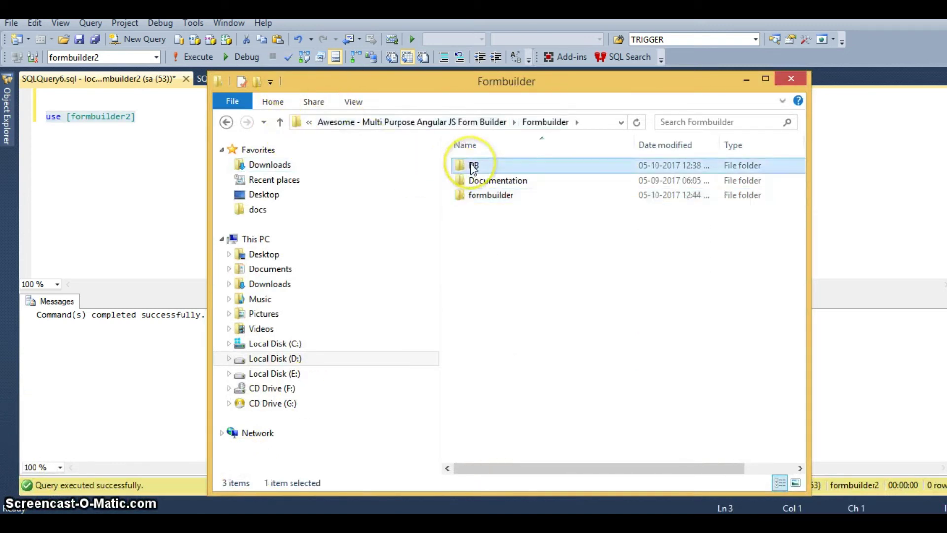
pyautogui.doubleClick(470, 166)
pyautogui.rightClick(471, 165)
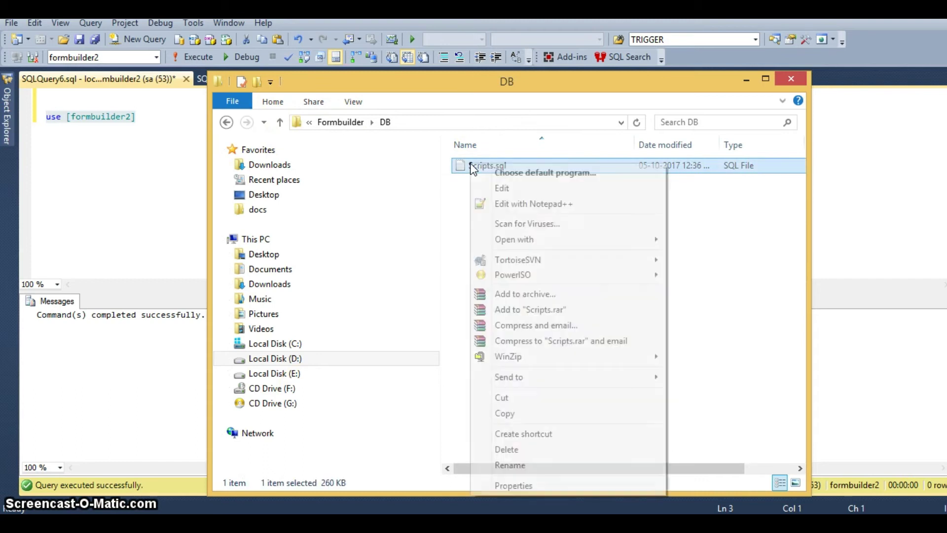
pyautogui.click(499, 197)
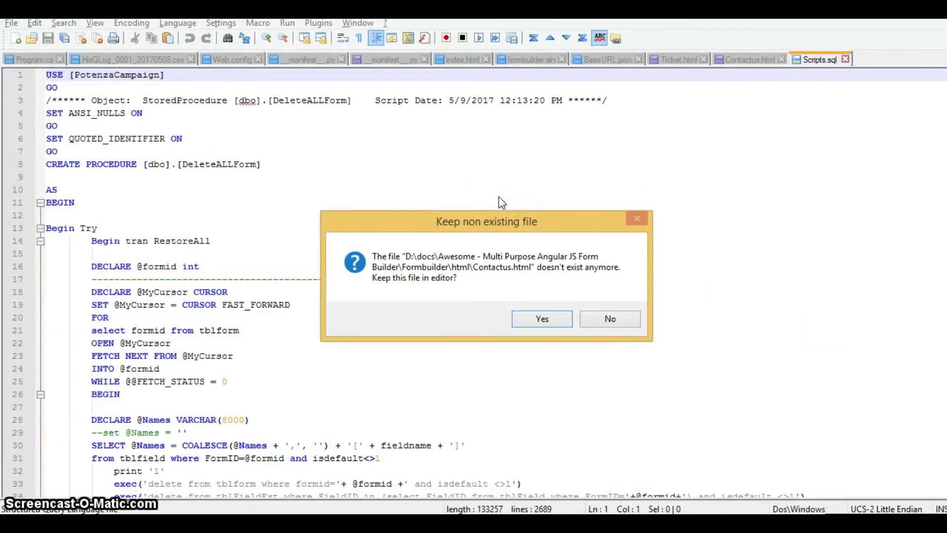
pyautogui.click(606, 320)
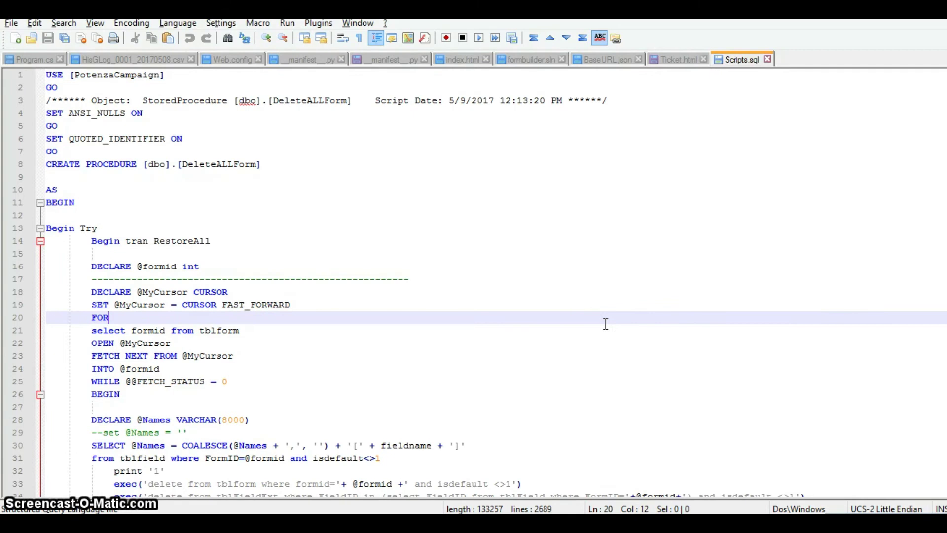
pyautogui.hotkey('ctrl', 'a')
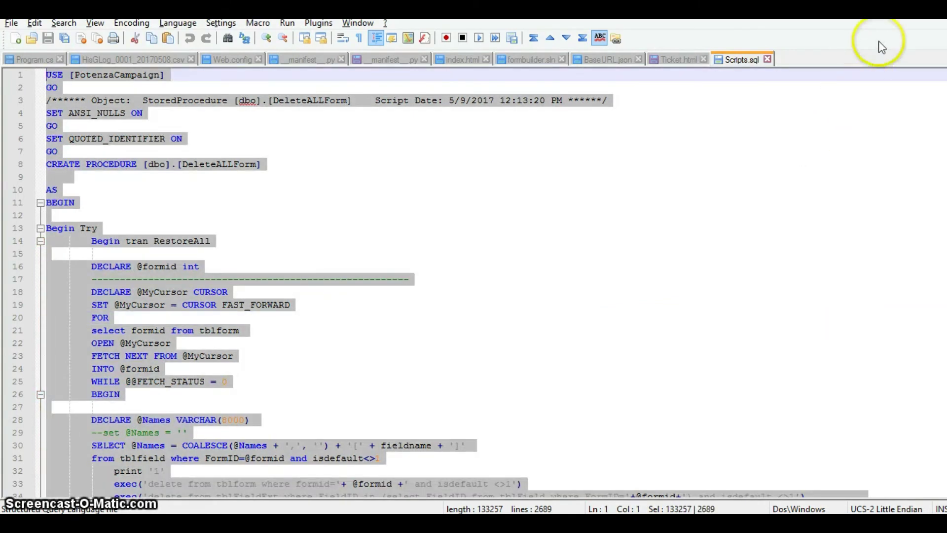
pyautogui.click(894, 28)
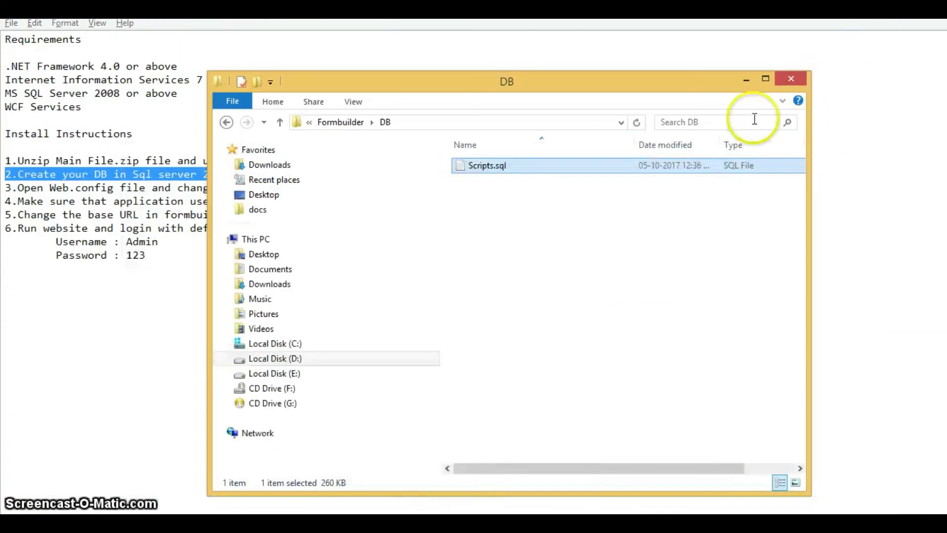
# Step: Replace the 'use [formbuilder2]' line in the query with the pasted Scripts.sql contents
pyautogui.click(553, 511)
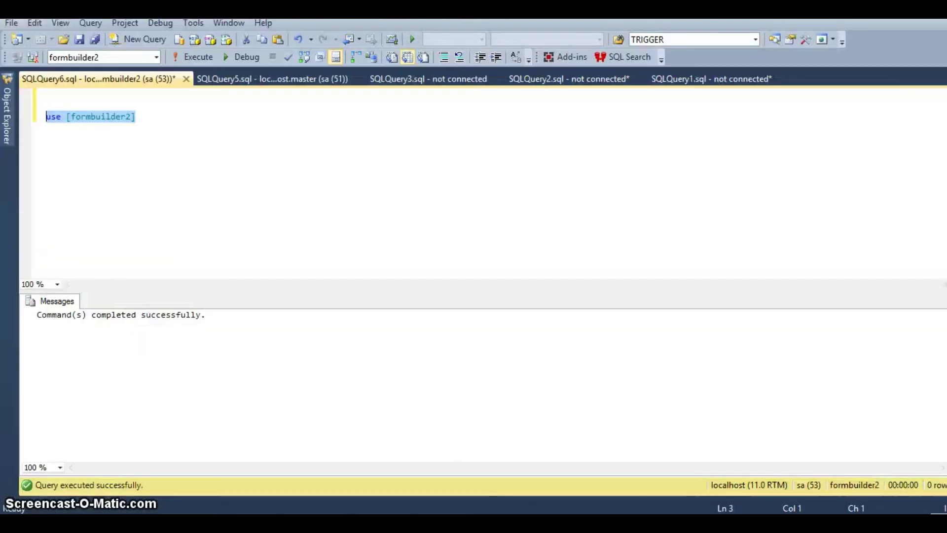
pyautogui.moveTo(66, 116); pyautogui.dragTo(137, 117)
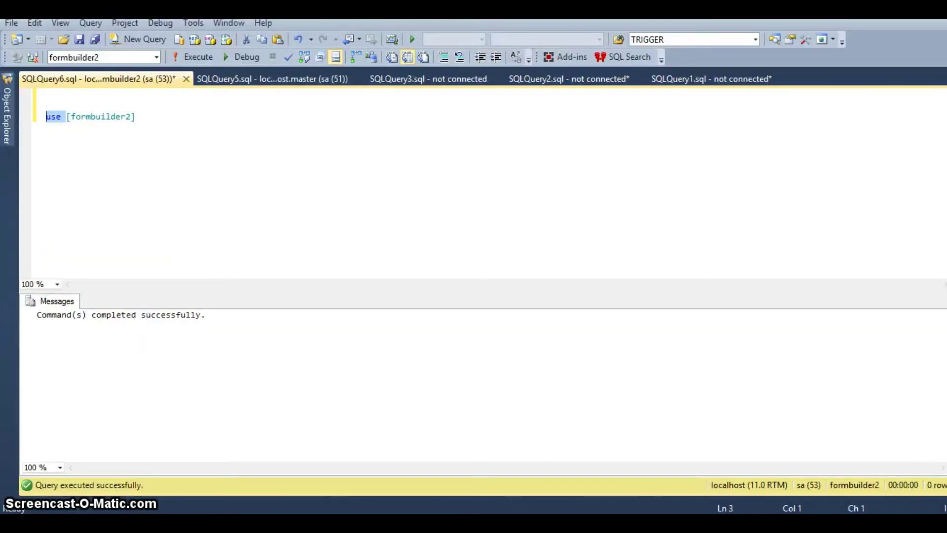
pyautogui.press('BackSpace')
pyautogui.click(324, 212)
pyautogui.press('BackSpace')
pyautogui.press('BackSpace')
pyautogui.press('BackSpace')
pyautogui.press('BackSpace')
pyautogui.hotkey('ctrl', 'v')
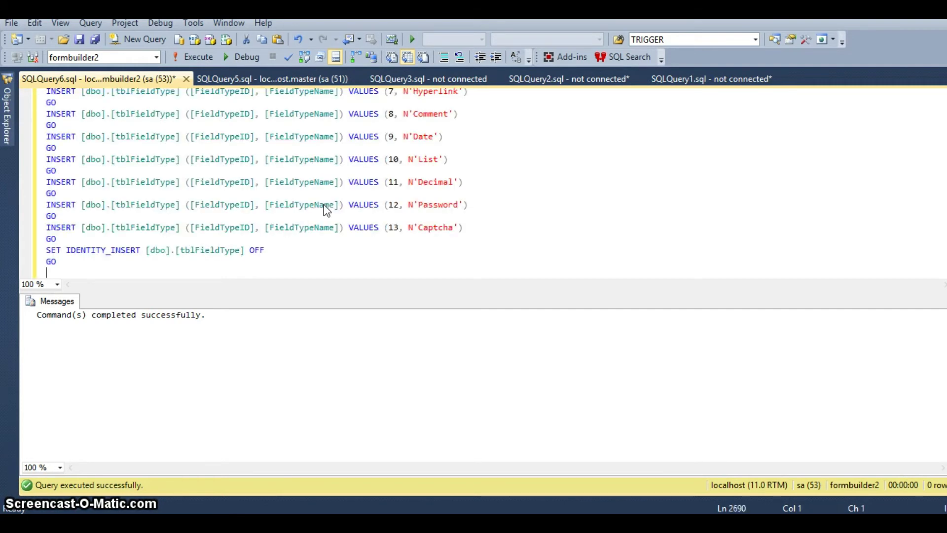
# Step: Delete the USE [PotenzaCampaign] line at the top and execute the script against formbuilder2
pyautogui.press('Up')
pyautogui.press('Up')
pyautogui.press('Up')
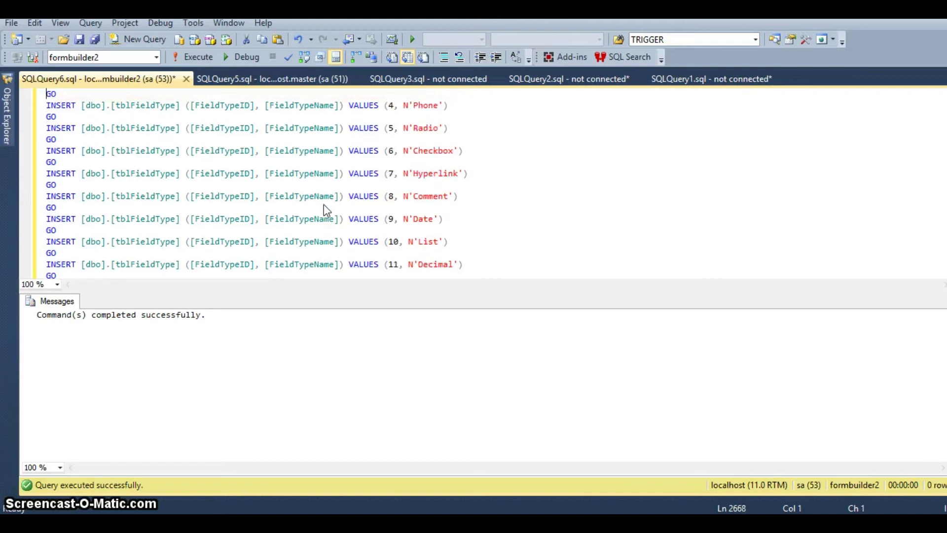
pyautogui.press('Up')
pyautogui.press('Up')
pyautogui.press('Up')
pyautogui.press('Up')
pyautogui.press('Up')
pyautogui.press('Up')
pyautogui.press('pageup')
pyautogui.press('pageup')
pyautogui.press('pageup')
pyautogui.press('pageup')
pyautogui.press('pageup')
pyautogui.press('pageup')
pyautogui.press('pageup')
pyautogui.press('pageup')
pyautogui.press('pageup')
pyautogui.press('pageup')
pyautogui.press('pageup')
pyautogui.press('pageup')
pyautogui.press('pageup')
pyautogui.press('pageup')
pyautogui.press('pageup')
pyautogui.press('pageup')
pyautogui.press('pageup')
pyautogui.press('pageup')
pyautogui.press('pageup')
pyautogui.press('pageup')
pyautogui.press('pageup')
pyautogui.press('pageup')
pyautogui.press('pageup')
pyautogui.press('pageup')
pyautogui.press('pageup')
pyautogui.press('pageup')
pyautogui.press('pageup')
pyautogui.press('pageup')
pyautogui.press('pageup')
pyautogui.press('pageup')
pyautogui.press('pageup')
pyautogui.press('pageup')
pyautogui.press('pageup')
pyautogui.press('pageup')
pyautogui.press('pageup')
pyautogui.press('pageup')
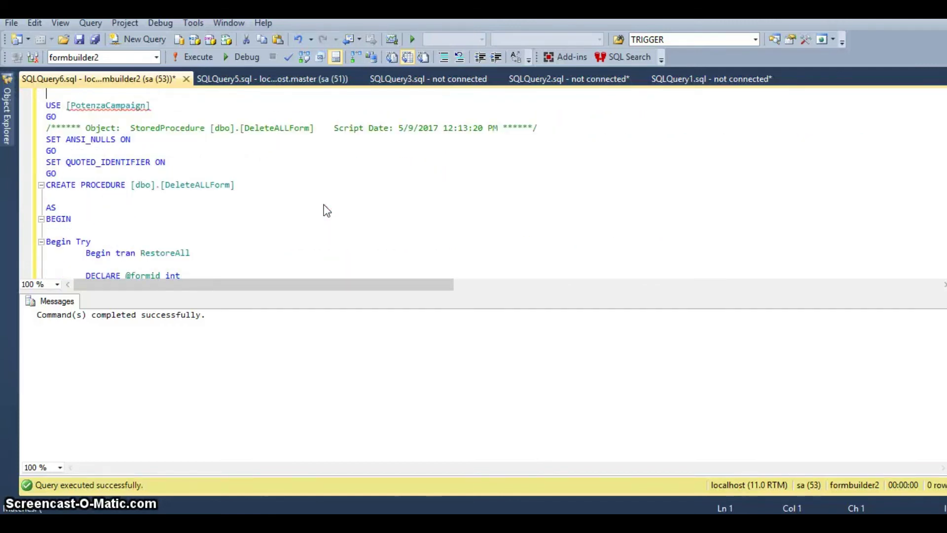
pyautogui.hotkey('shift', 'End')
pyautogui.press('Delete')
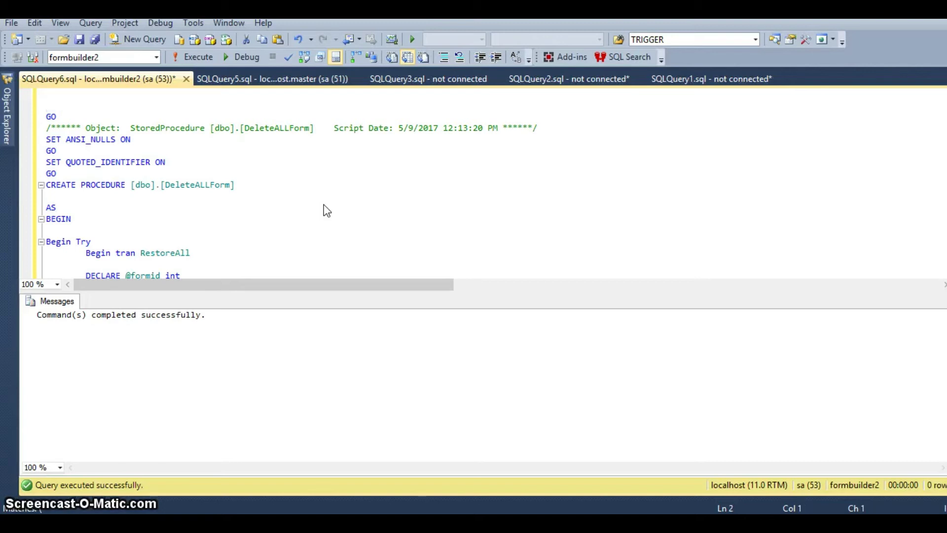
pyautogui.press('F5')
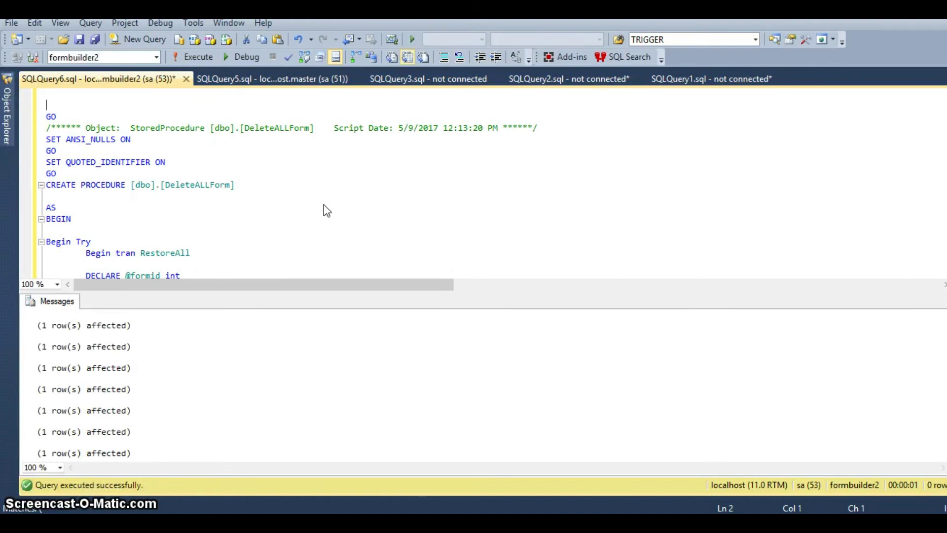
pyautogui.click(235, 232)
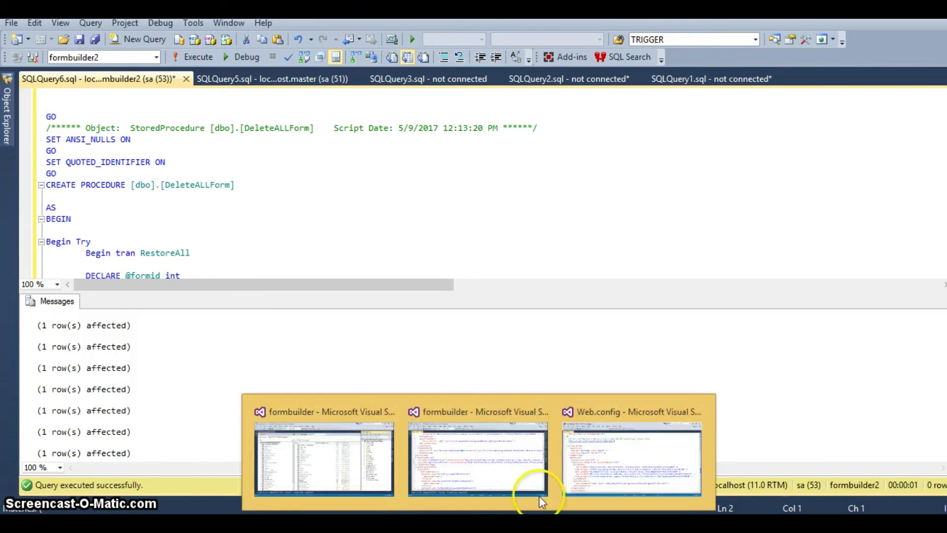
# Step: In Web.config, move to the Initial Catalog name in the ApplicationServices connection string
pyautogui.click(591, 475)
pyautogui.scroll(-7, 323, 387)
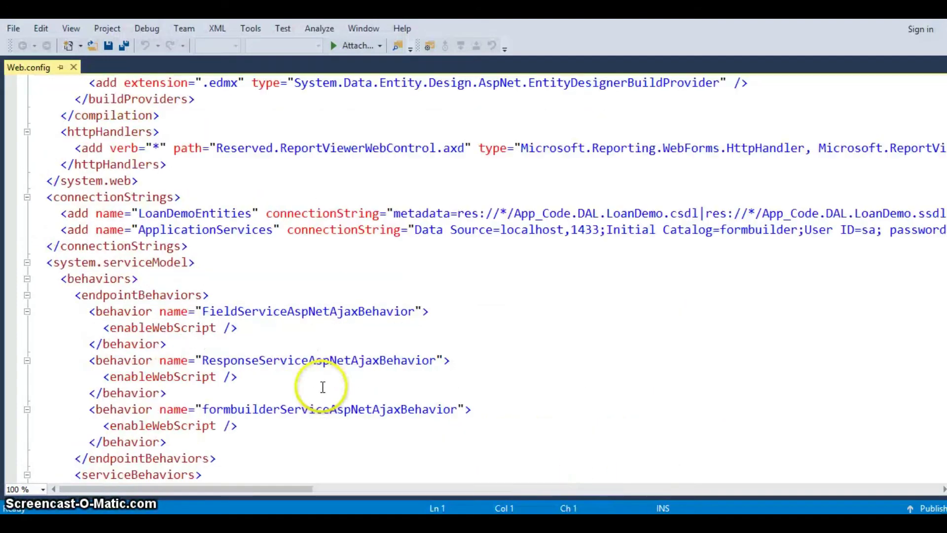
pyautogui.scroll(-8, 324, 387)
pyautogui.scroll(-2, 323, 387)
pyautogui.scroll(8, 323, 388)
pyautogui.scroll(4, 322, 387)
pyautogui.scroll(4, 322, 387)
pyautogui.scroll(-3, 322, 387)
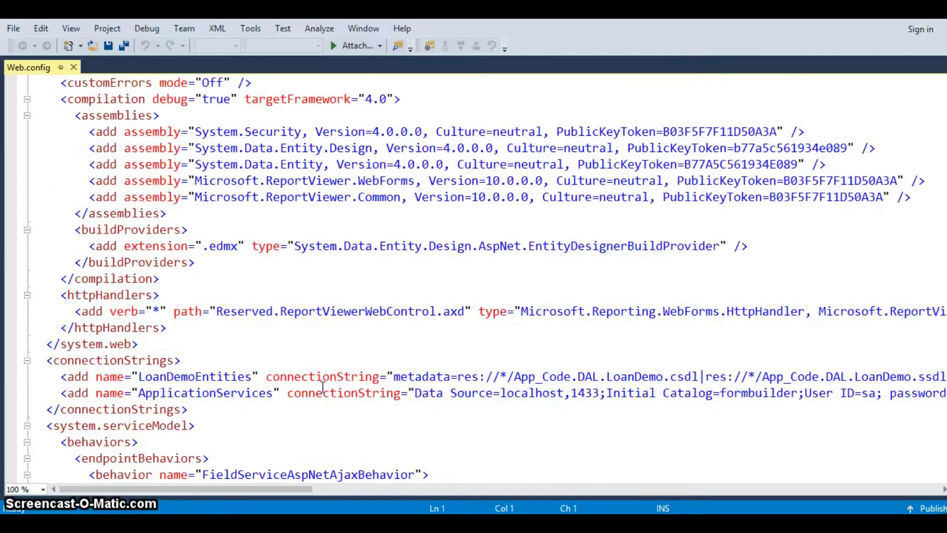
pyautogui.click(382, 379)
pyautogui.press('End')
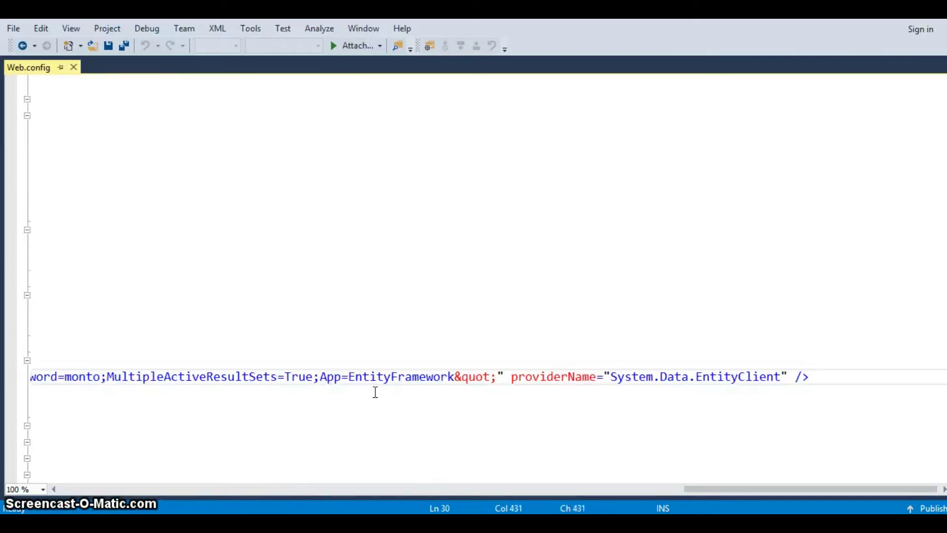
pyautogui.press('Home')
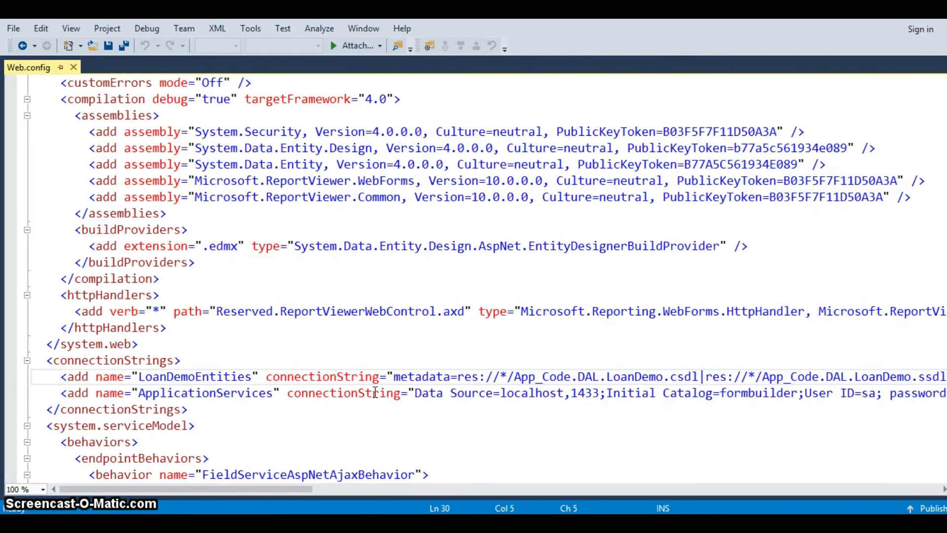
pyautogui.press('Right')
pyautogui.press('Right')
pyautogui.press('Right')
pyautogui.press('Right')
pyautogui.press('Right')
pyautogui.press('Right')
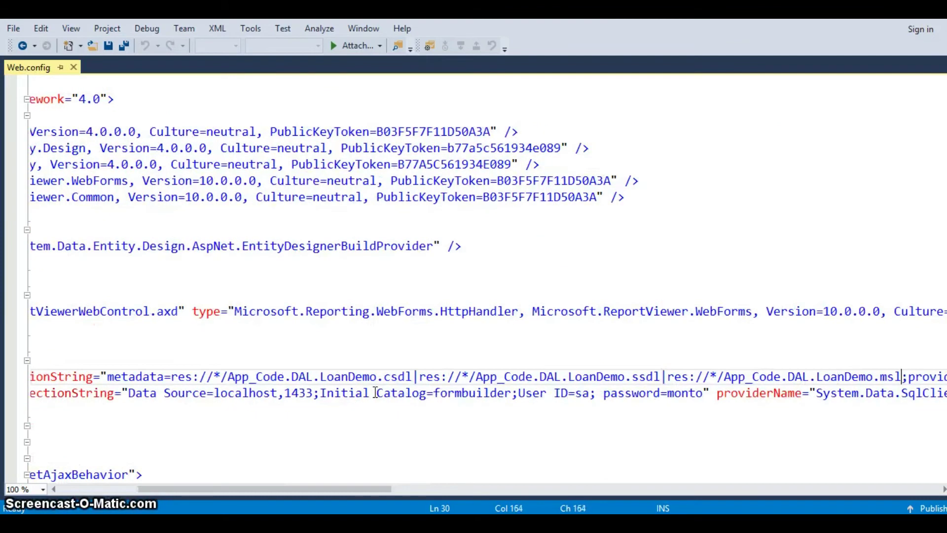
pyautogui.press('Right')
pyautogui.press('Right')
pyautogui.press('Right')
pyautogui.press('Right')
pyautogui.press('Right')
pyautogui.press('Right')
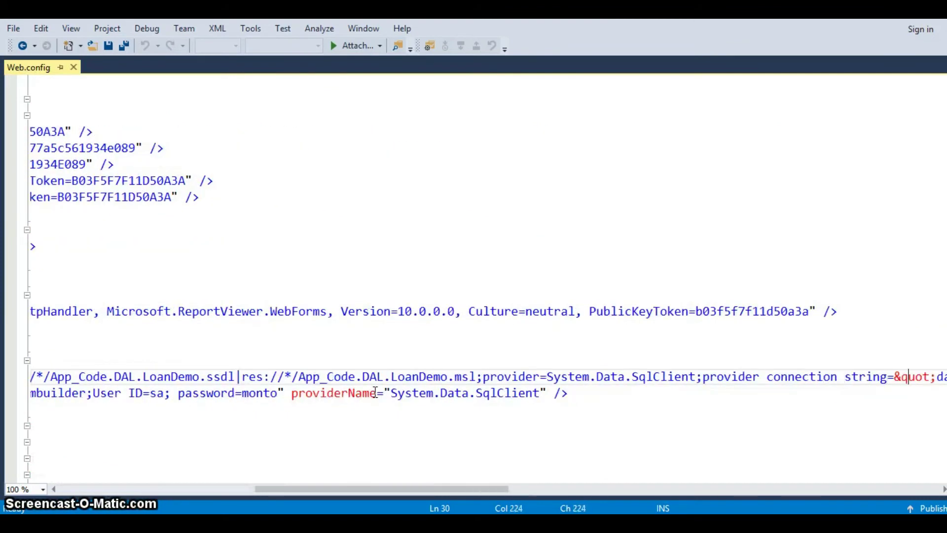
pyautogui.press('Right')
pyautogui.press('Right')
pyautogui.press('Right')
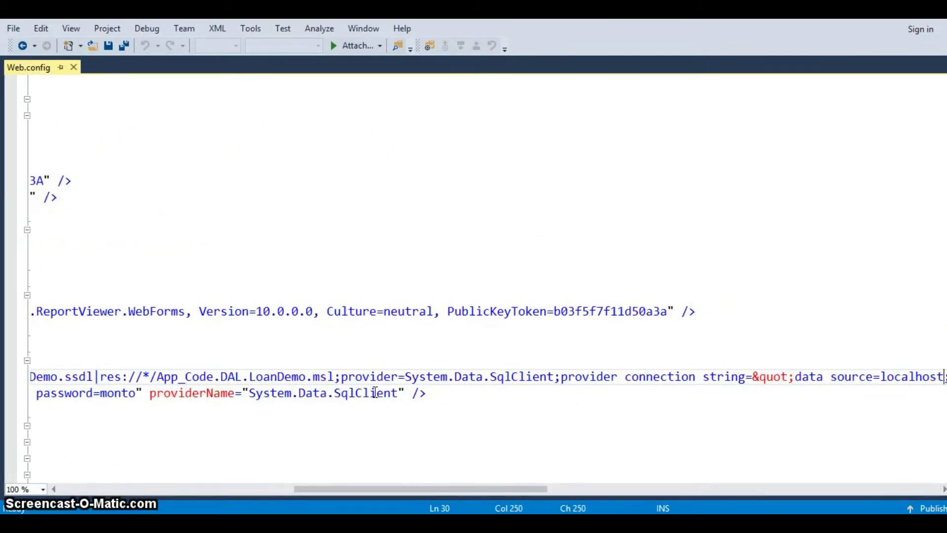
pyautogui.press('Right')
pyautogui.press('Right')
pyautogui.press('Right')
pyautogui.press('Right')
pyautogui.press('Right')
pyautogui.press('Right')
pyautogui.press('Right')
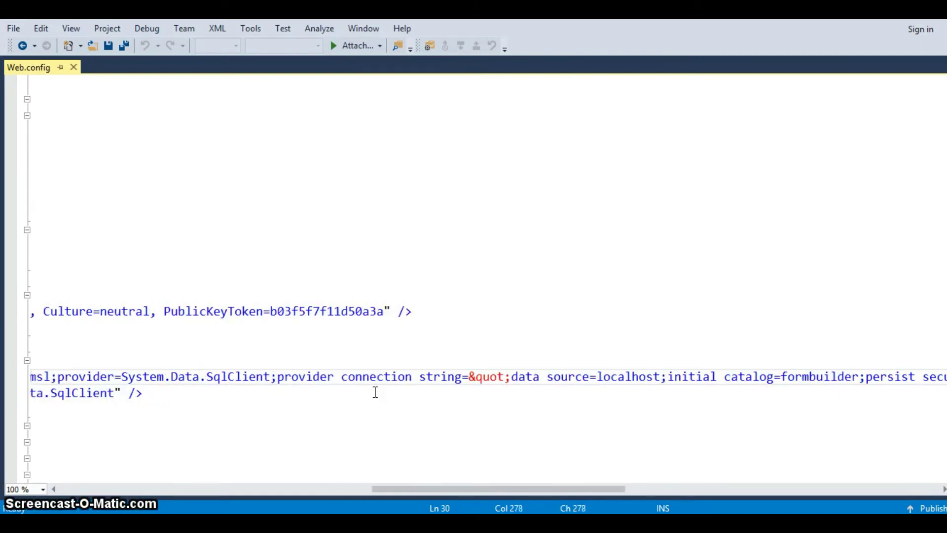
pyautogui.write('2')
# Step: Change Initial Catalog to formbuilder2, save Web.config and return to the install notes
pyautogui.press('Down')
pyautogui.press('Down')
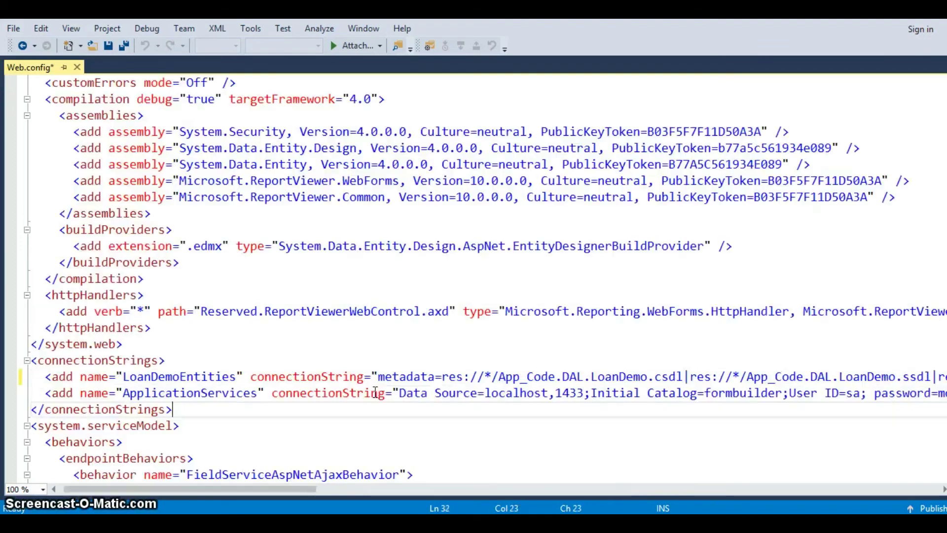
pyautogui.press('Up')
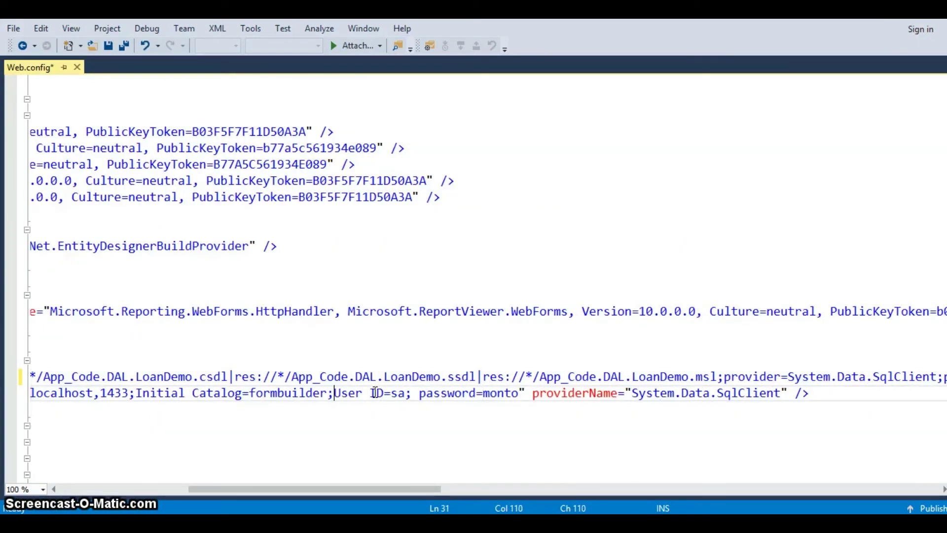
pyautogui.press('Left')
pyautogui.write('2')
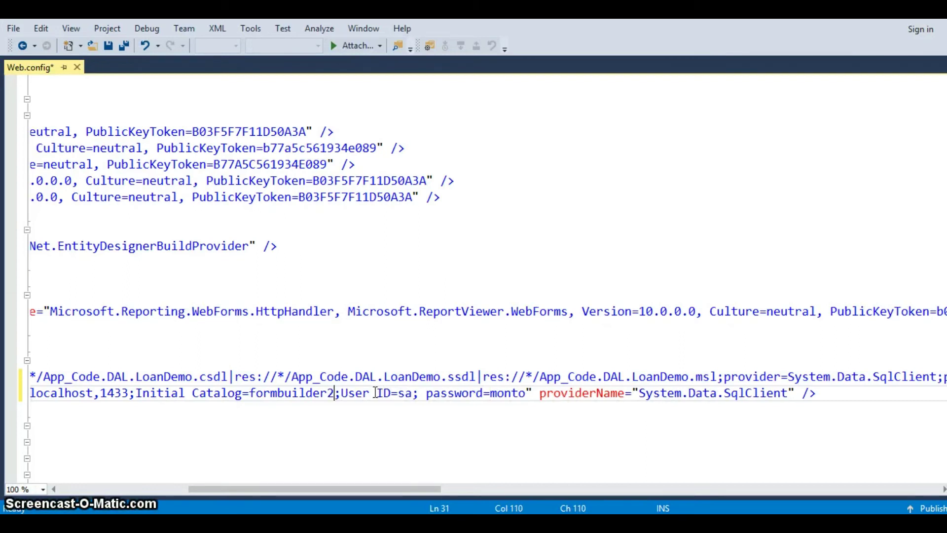
pyautogui.hotkey('ctrl', 's')
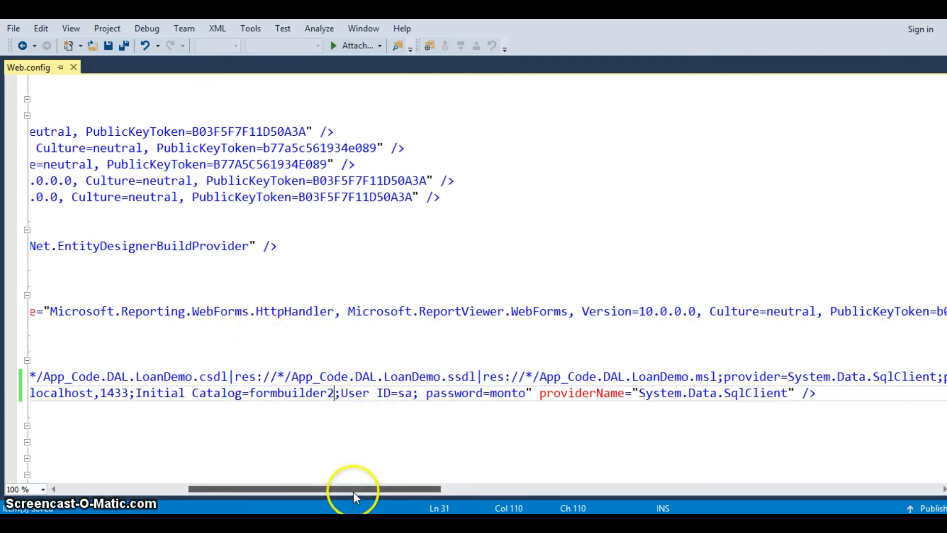
pyautogui.moveTo(354, 492); pyautogui.dragTo(533, 491)
pyautogui.click(677, 475)
pyautogui.click(275, 466)
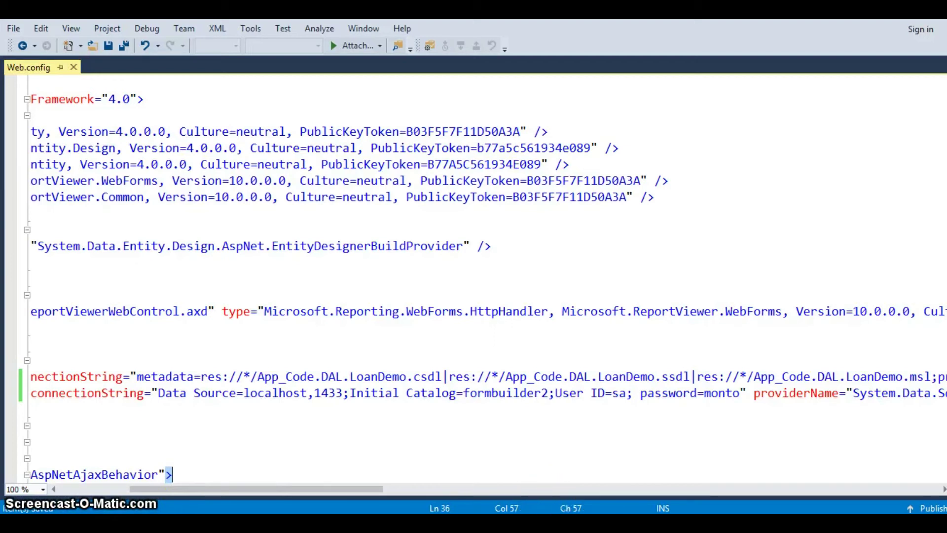
# Step: In the Notepad instructions, highlight step 3 then step 5 about changing the base URL in BaseURL.json
pyautogui.click(563, 527)
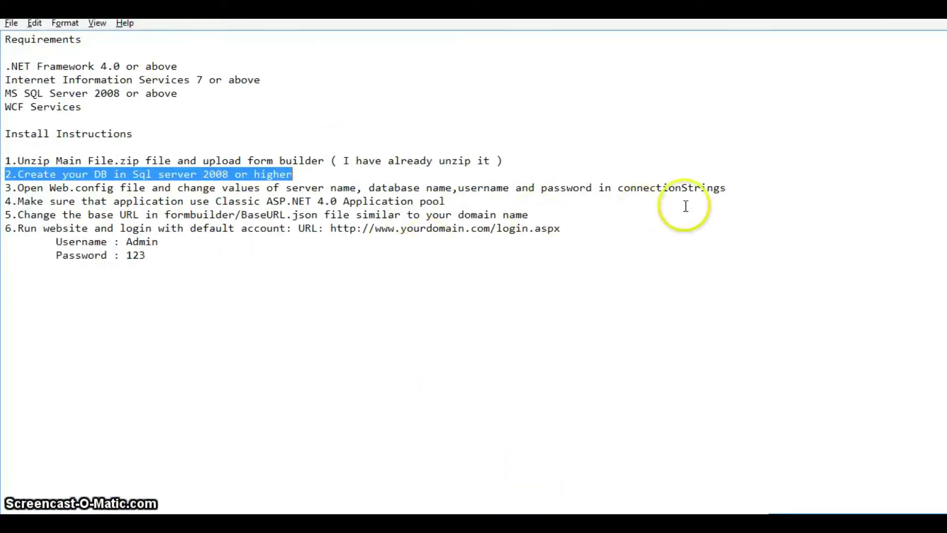
pyautogui.moveTo(733, 188); pyautogui.dragTo(8, 188)
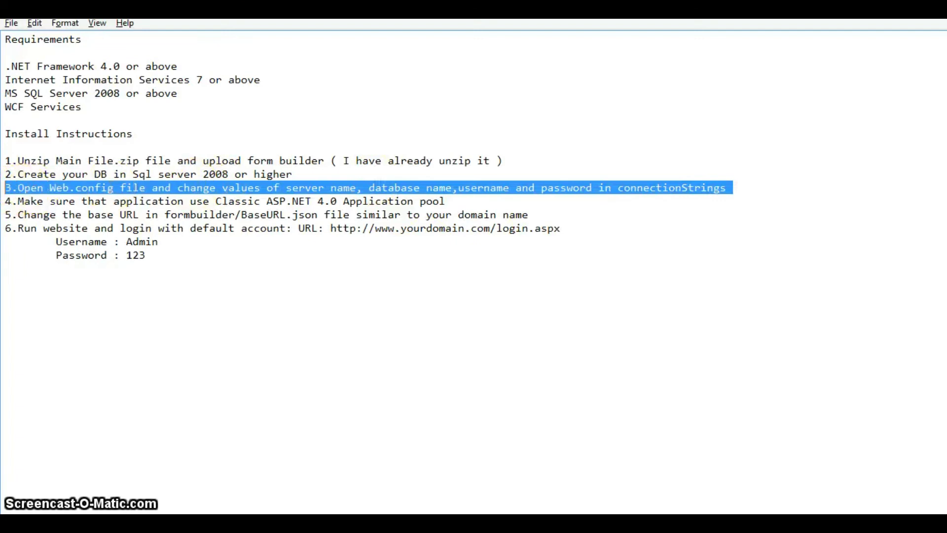
pyautogui.click(7, 214)
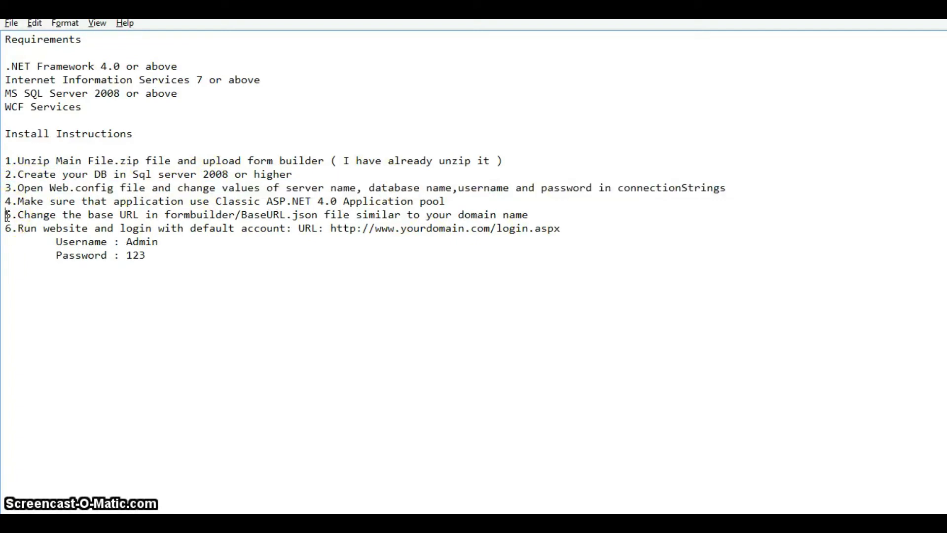
pyautogui.hotkey('shift', 'End')
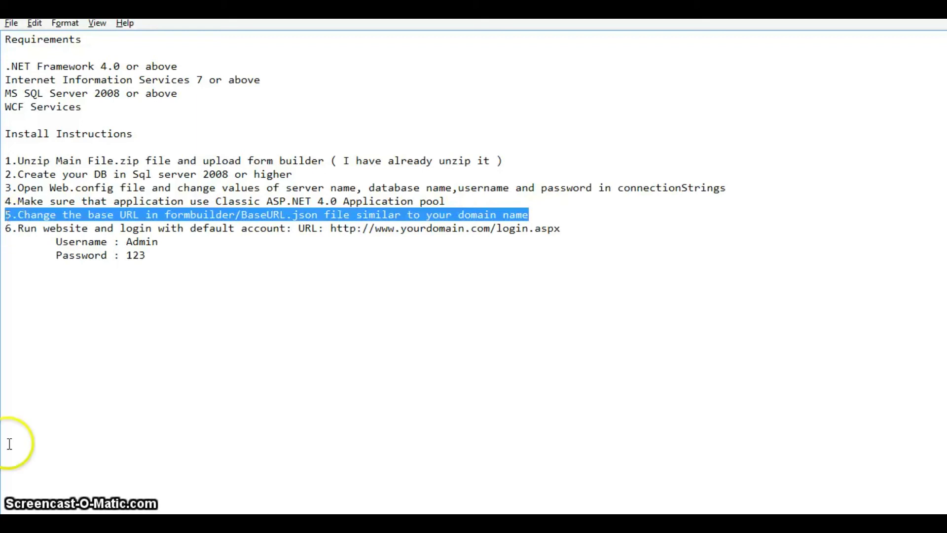
# Step: Navigate from the DB folder window into the formbuilder project folder and locate BaseURL.json
pyautogui.click(239, 461)
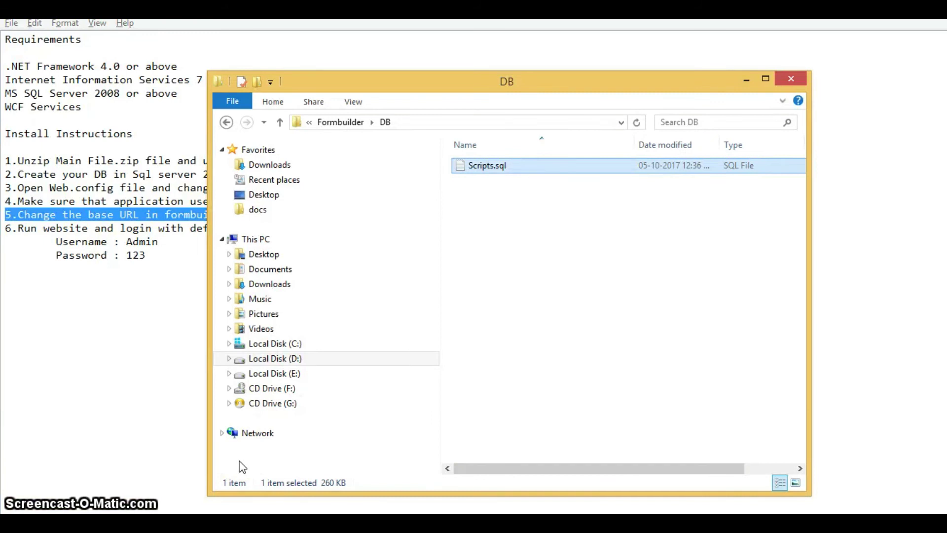
pyautogui.click(354, 125)
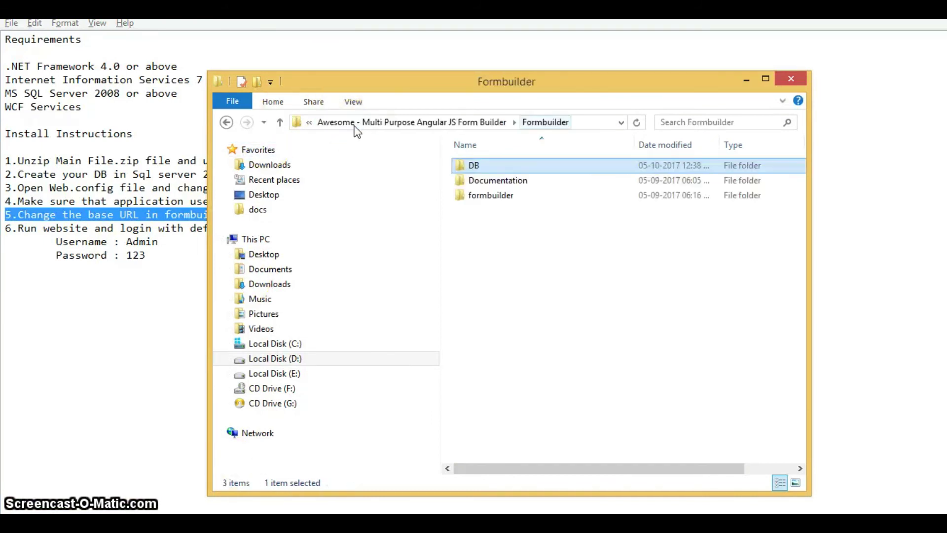
pyautogui.doubleClick(491, 196)
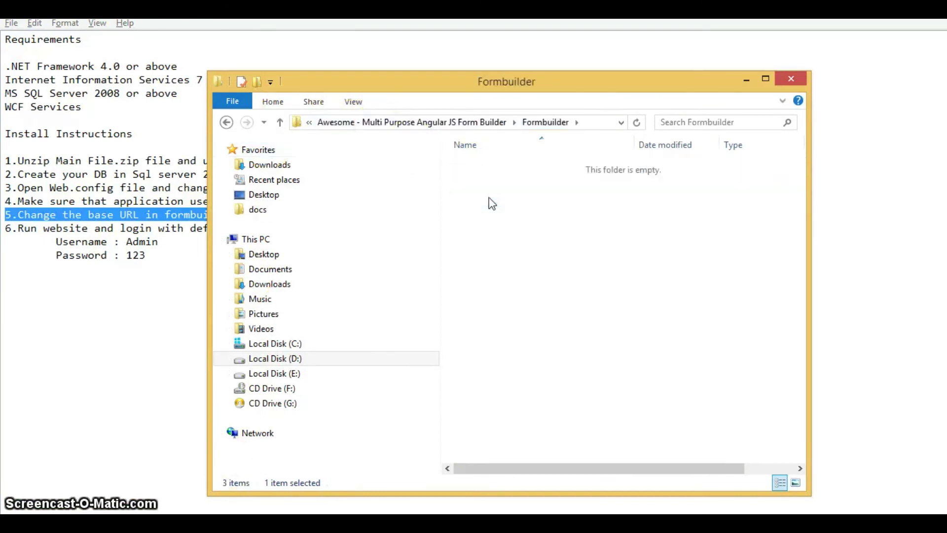
pyautogui.click(508, 378)
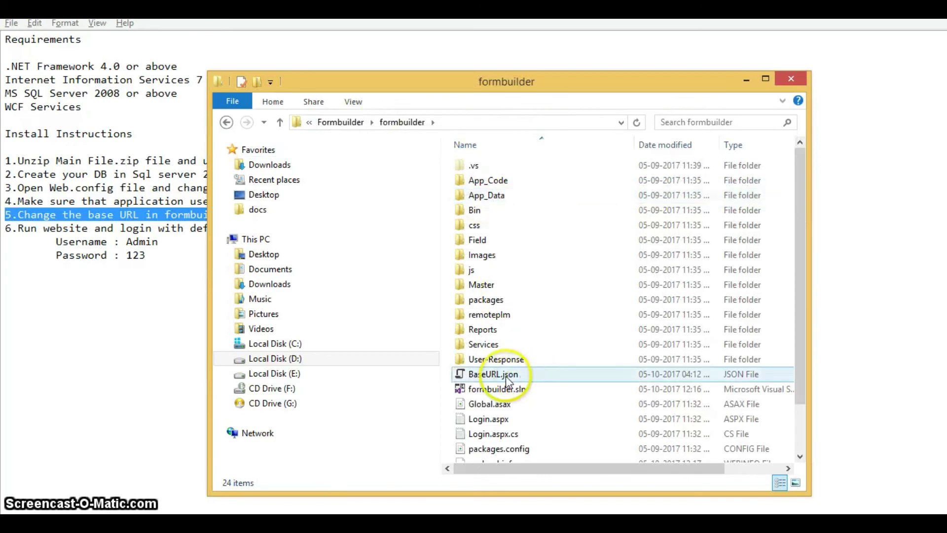
# Step: Edit BaseURL.json with Notepad++ and select all its text
pyautogui.rightClick(498, 376)
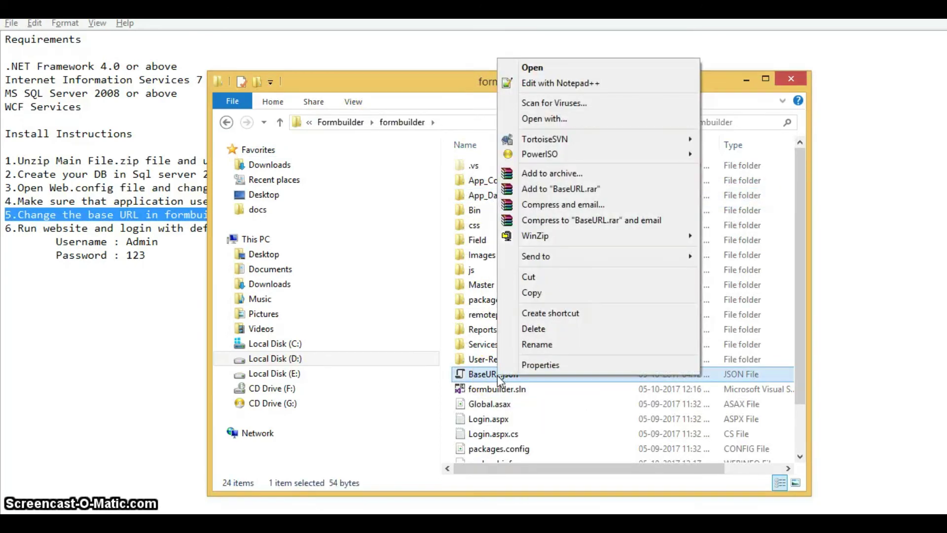
pyautogui.click(573, 88)
pyautogui.hotkey('ctrl', 'a')
pyautogui.click(311, 89)
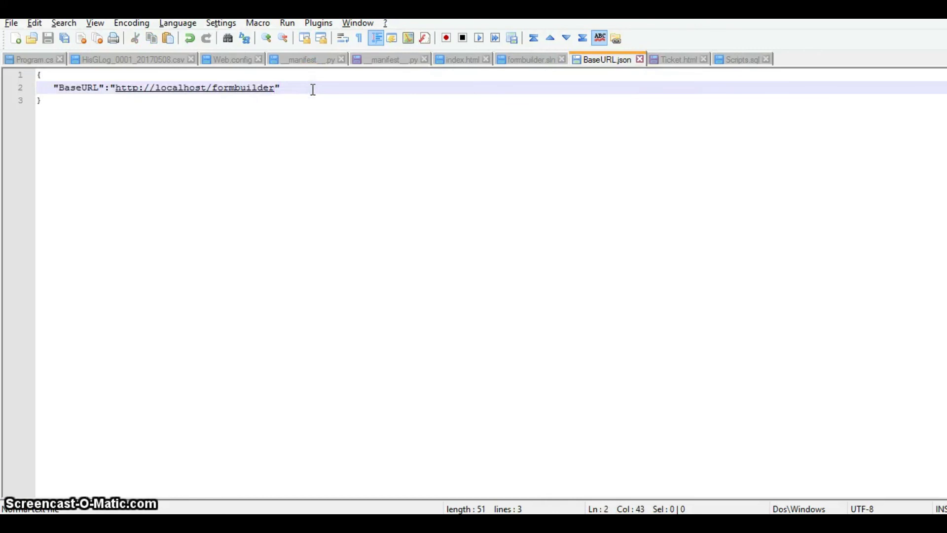
pyautogui.write('2')
pyautogui.hotkey('ctrl', 's')
pyautogui.hotkey('alt', 'Tab')
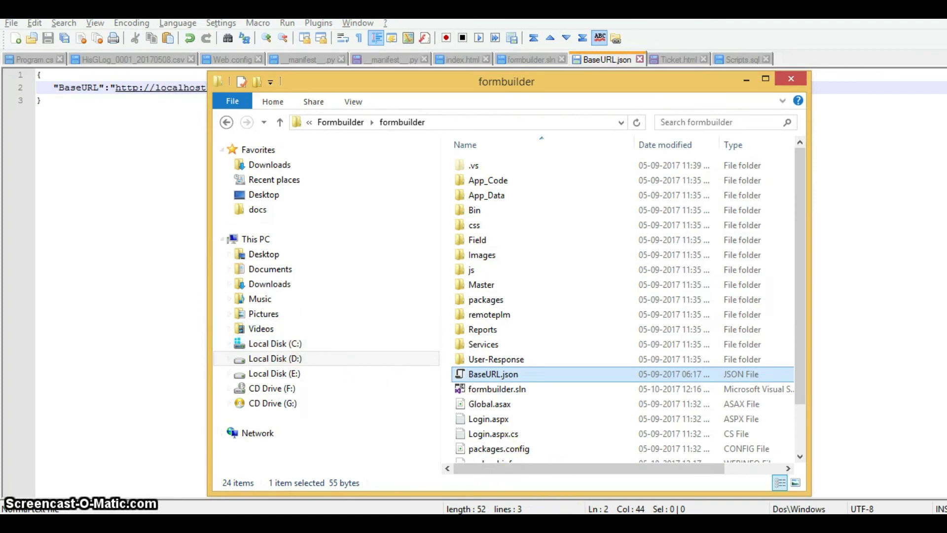
pyautogui.hotkey('alt', 'Tab')
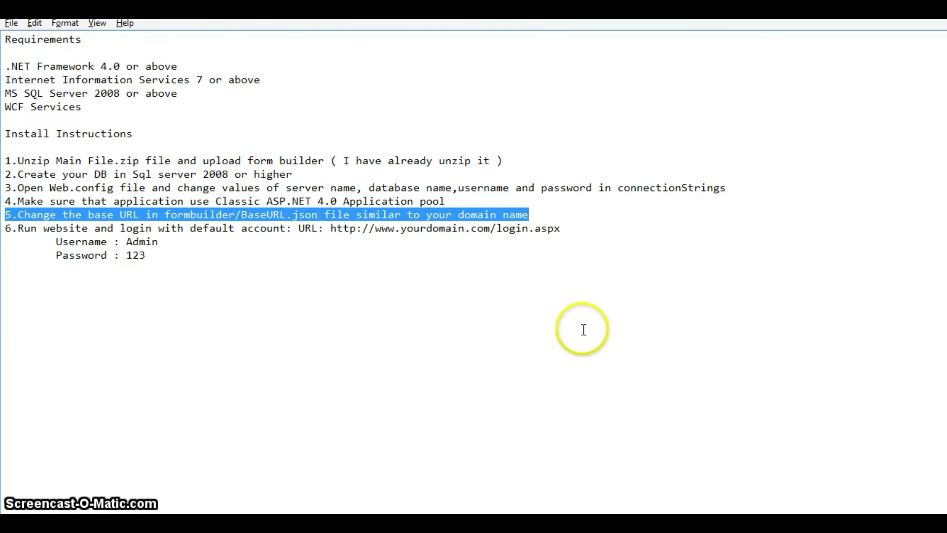
# Step: Highlight step 6 about running the website and logging in with the default account
pyautogui.doubleClick(596, 232)
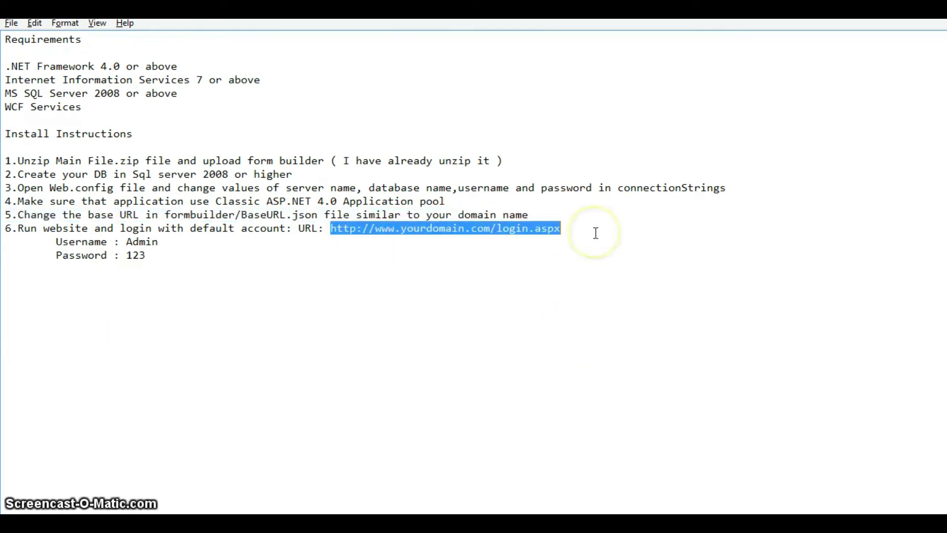
pyautogui.hotkey('shift', 'Home')
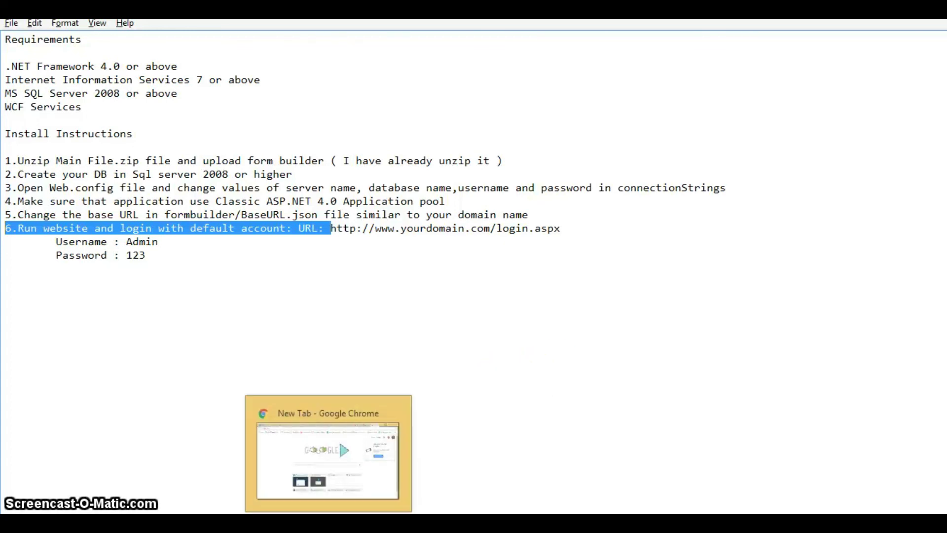
# Step: Load localhost/formbuilder2/login.aspx in Chrome via the formbuilder login suggestion
pyautogui.click(366, 480)
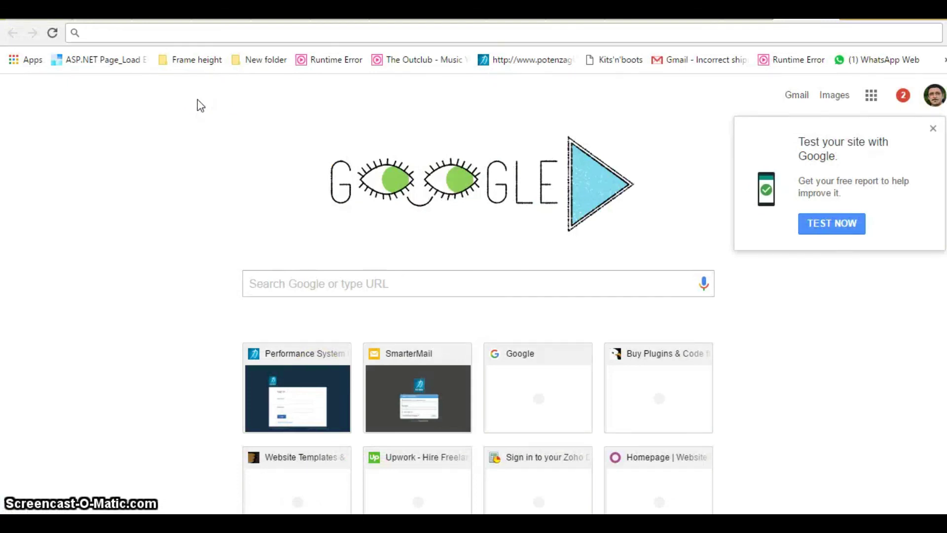
pyautogui.write('loca')
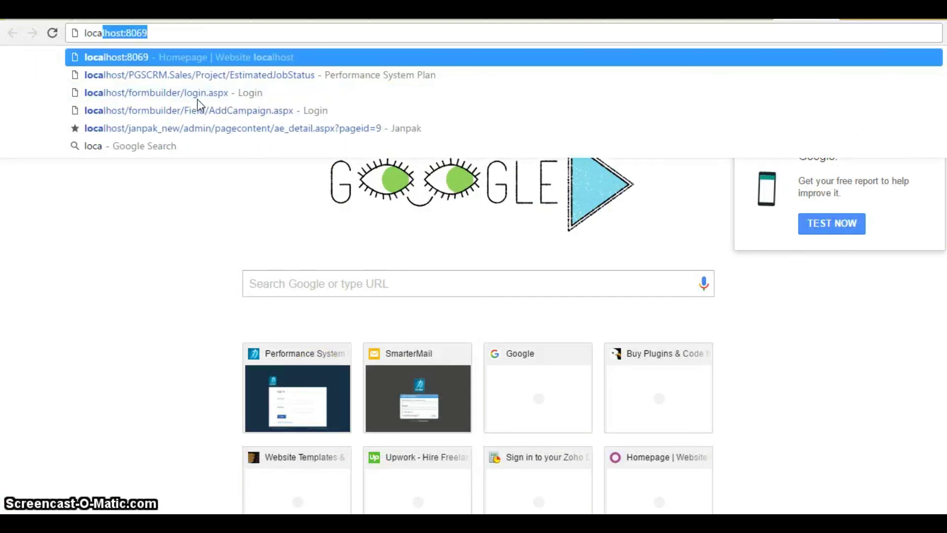
pyautogui.write('lhost:8069')
pyautogui.press('BackSpace')
pyautogui.press('BackSpace')
pyautogui.press('BackSpace')
pyautogui.press('BackSpace')
pyautogui.press('BackSpace')
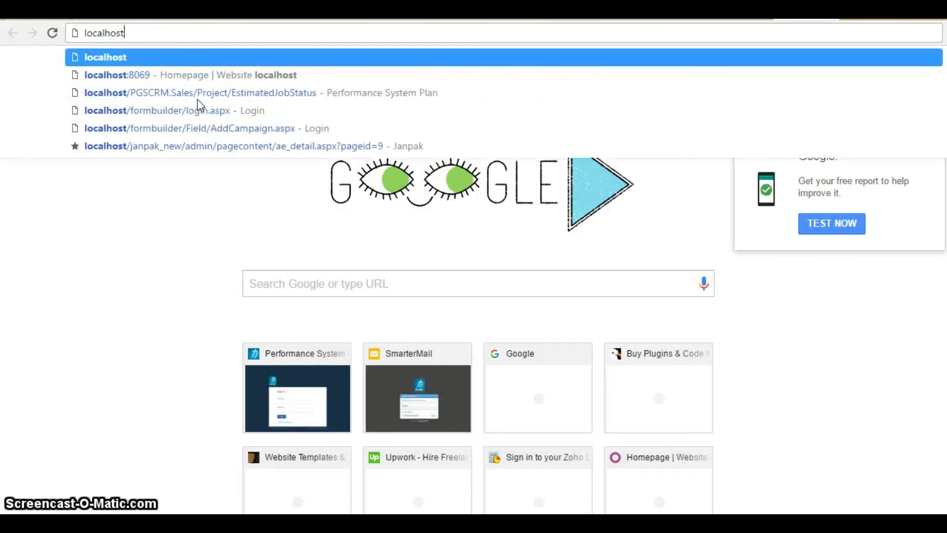
pyautogui.write('/form')
pyautogui.press('Down')
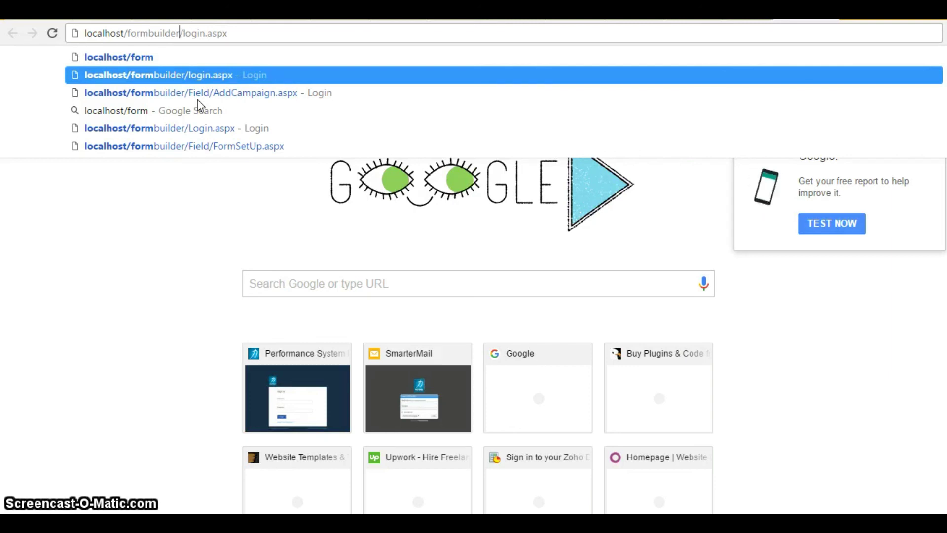
pyautogui.write('2')
pyautogui.press('Return')
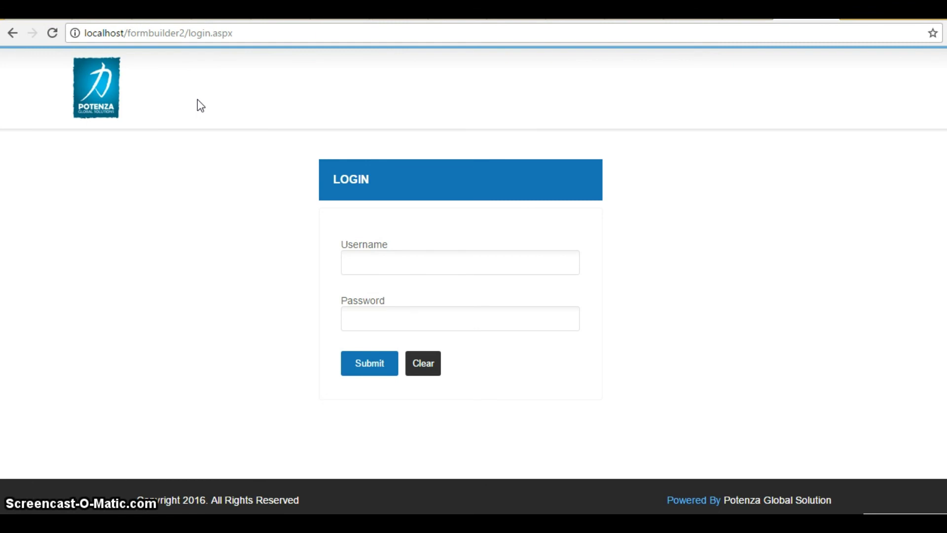
# Step: Enter admin as the username, correcting a typo, and move on to the password field
pyautogui.click(372, 267)
pyautogui.write('s')
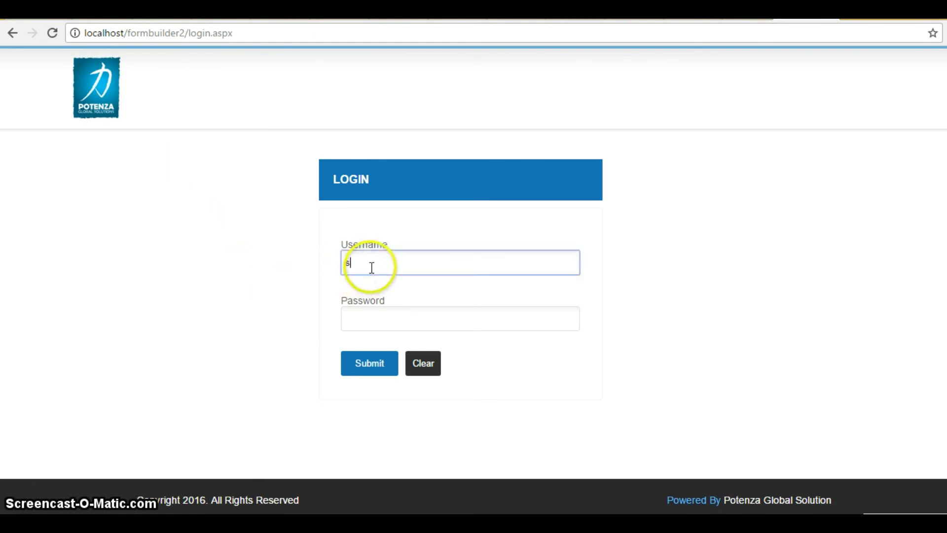
pyautogui.write('uper')
pyautogui.press('Tab')
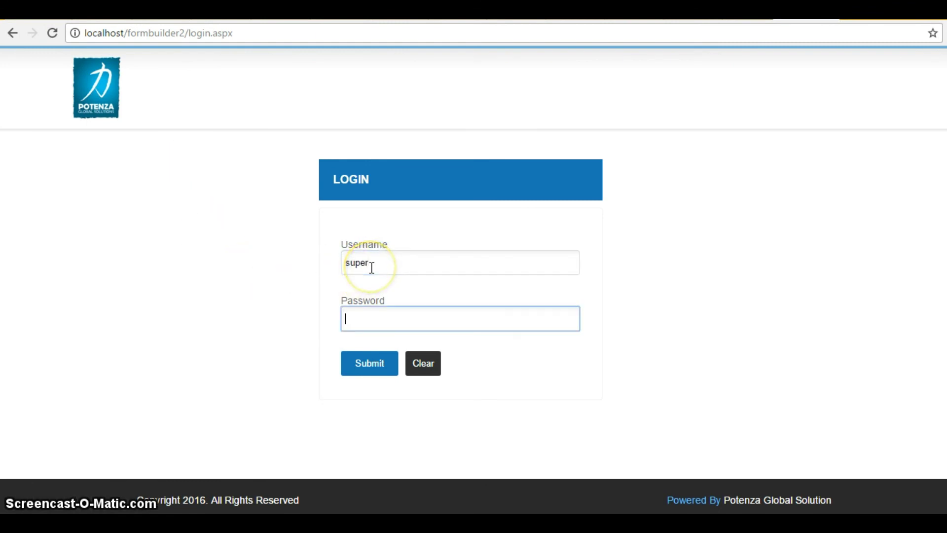
pyautogui.click(371, 267)
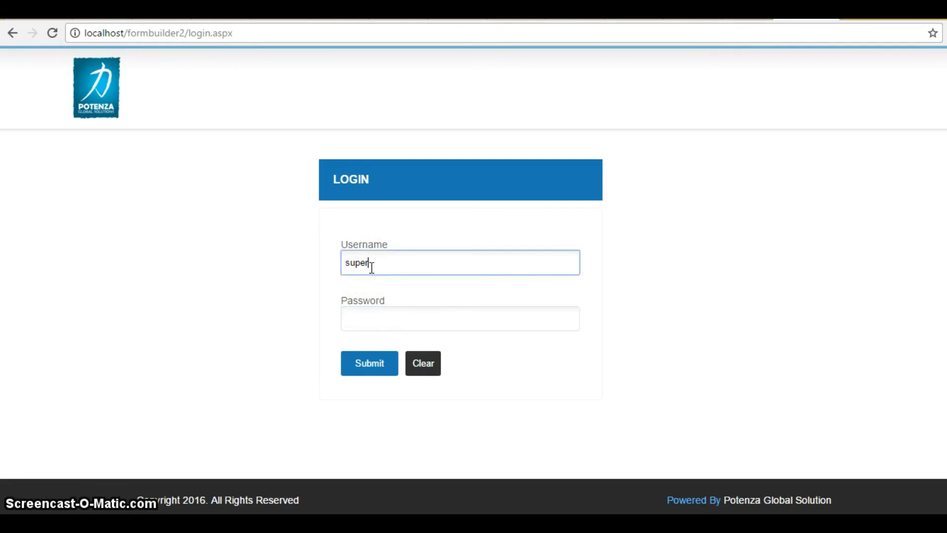
pyautogui.press('BackSpace')
pyautogui.press('BackSpace')
pyautogui.press('BackSpace')
pyautogui.write('ad')
pyautogui.press('Down')
pyautogui.press('Tab')
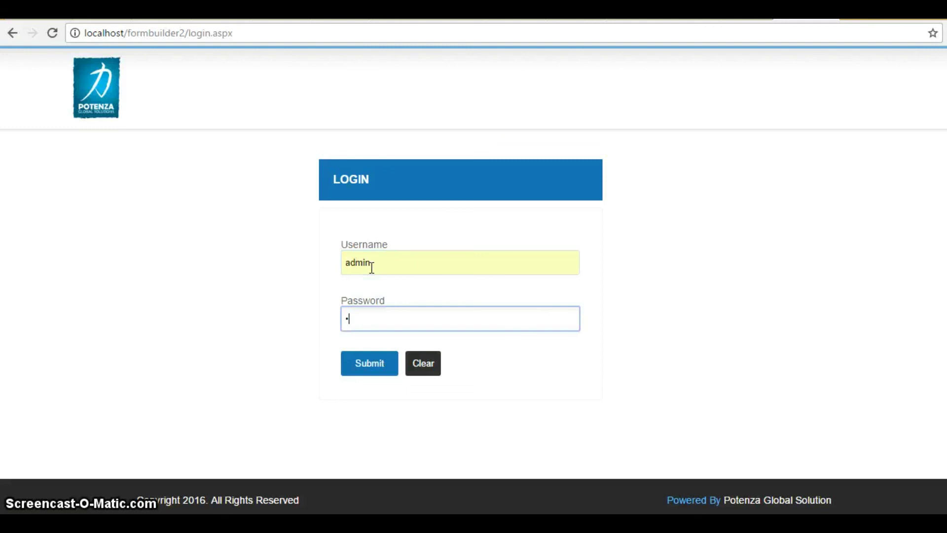